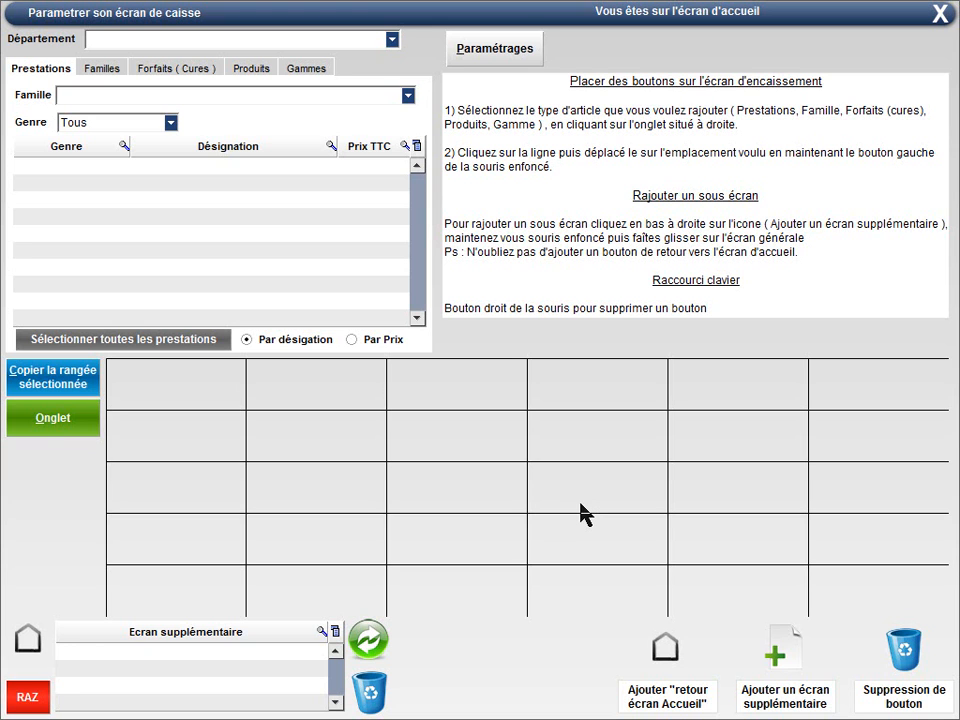
Reset the entire checkout screen, confirming the deletion of all home screen buttons
left_click(38, 694)
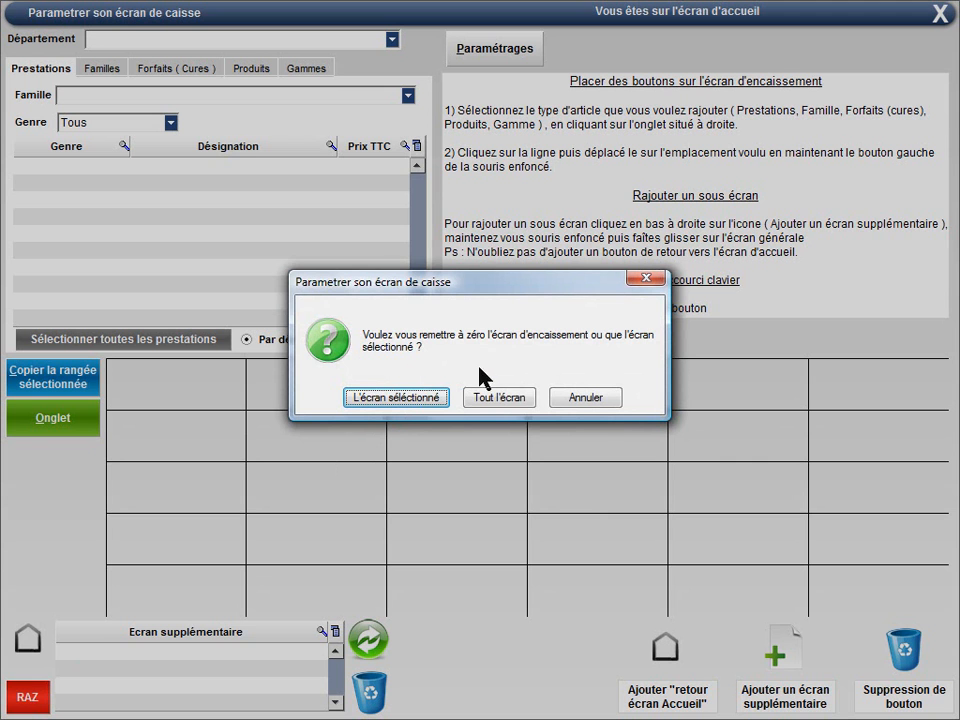
left_click(494, 401)
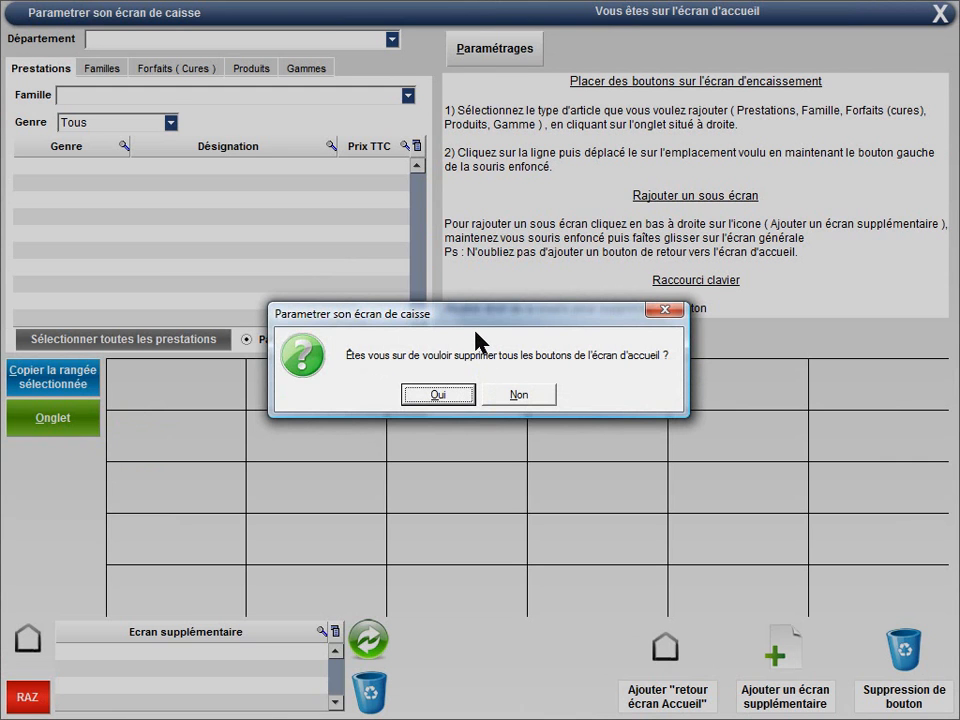
left_click(437, 398)
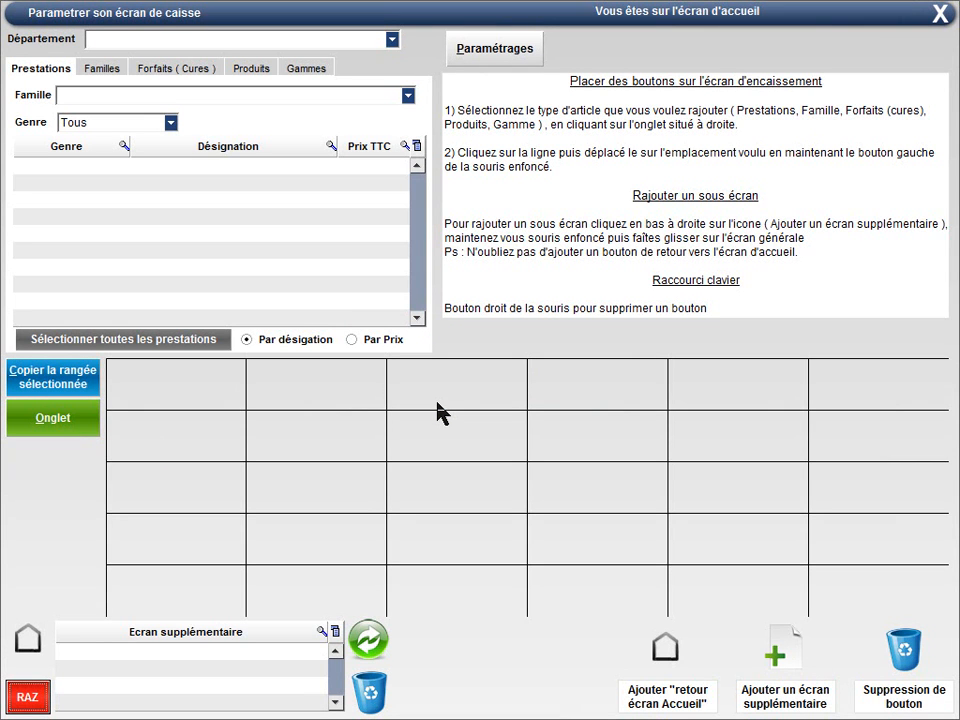
Add a supplementary screen named "forfait" in the first cell of the grid's first row
left_click_drag(780, 651, 182, 397)
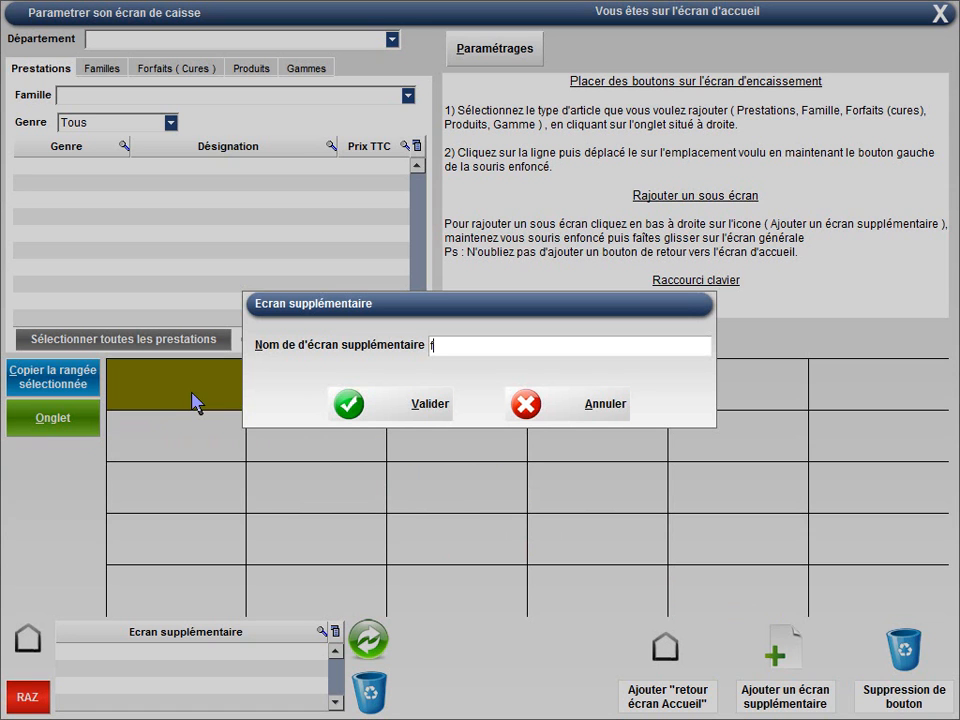
type("forfait")
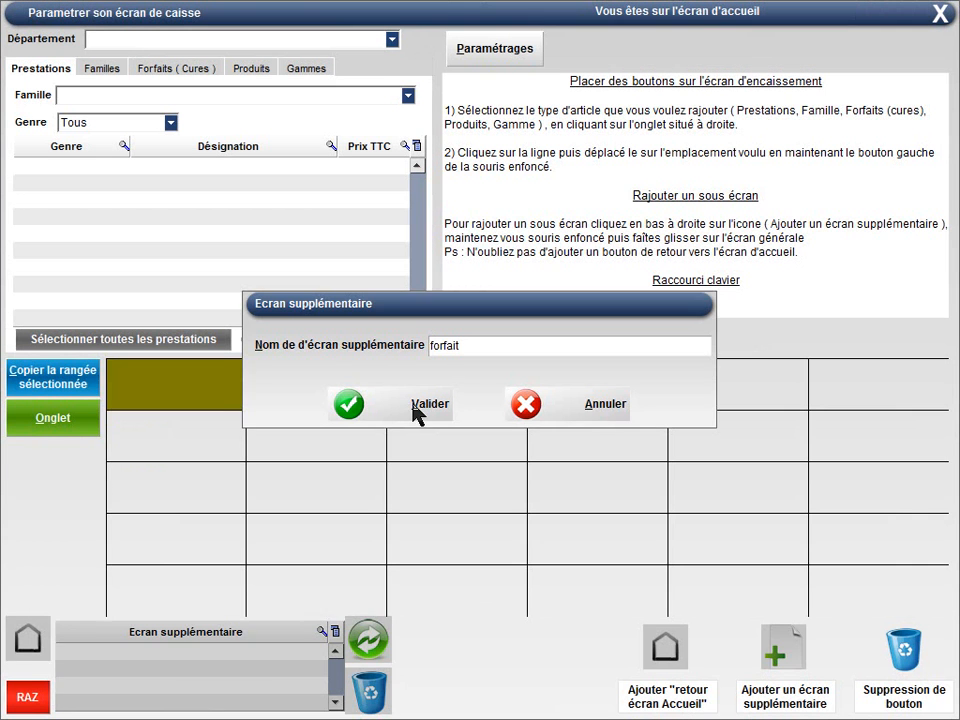
left_click(416, 412)
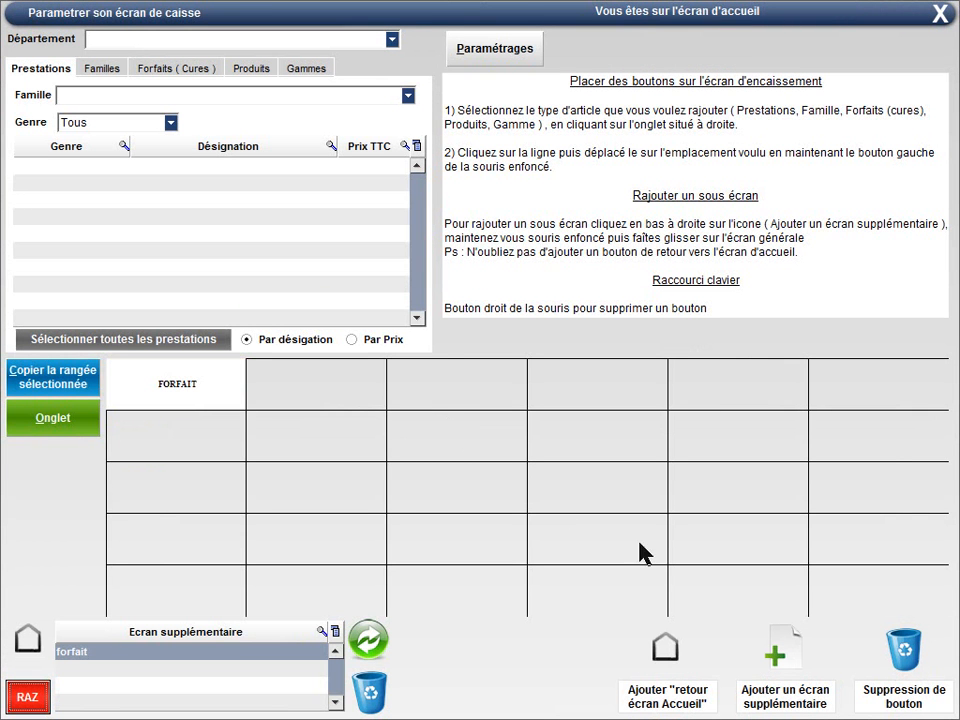
Add a supplementary screen named "prestations epilation" in the second cell of the first row
left_click_drag(776, 632, 316, 393)
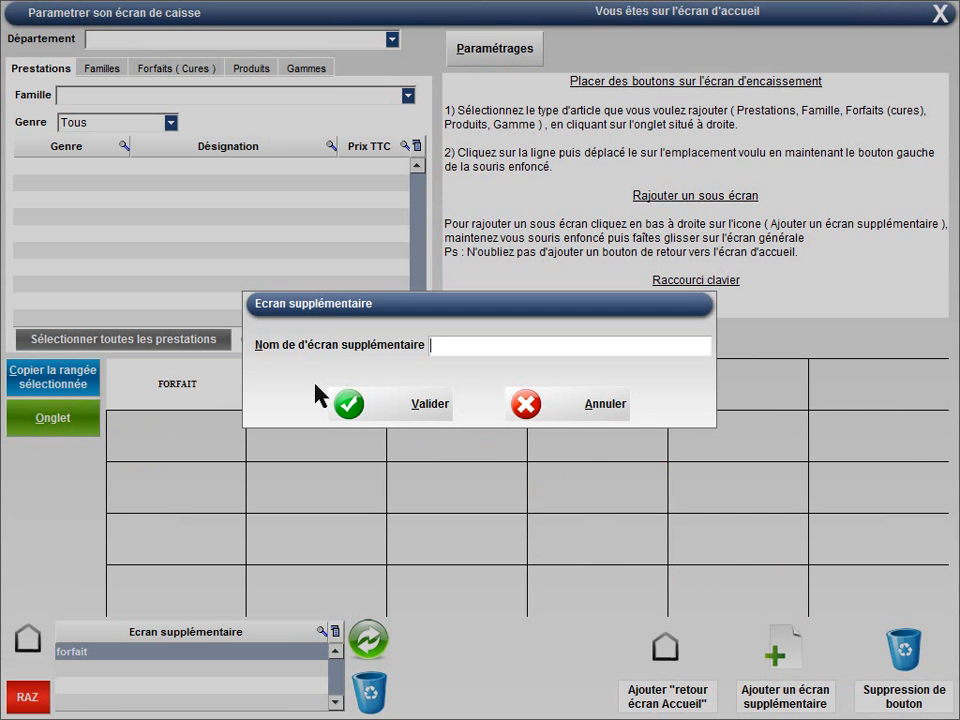
type("prestations epilati")
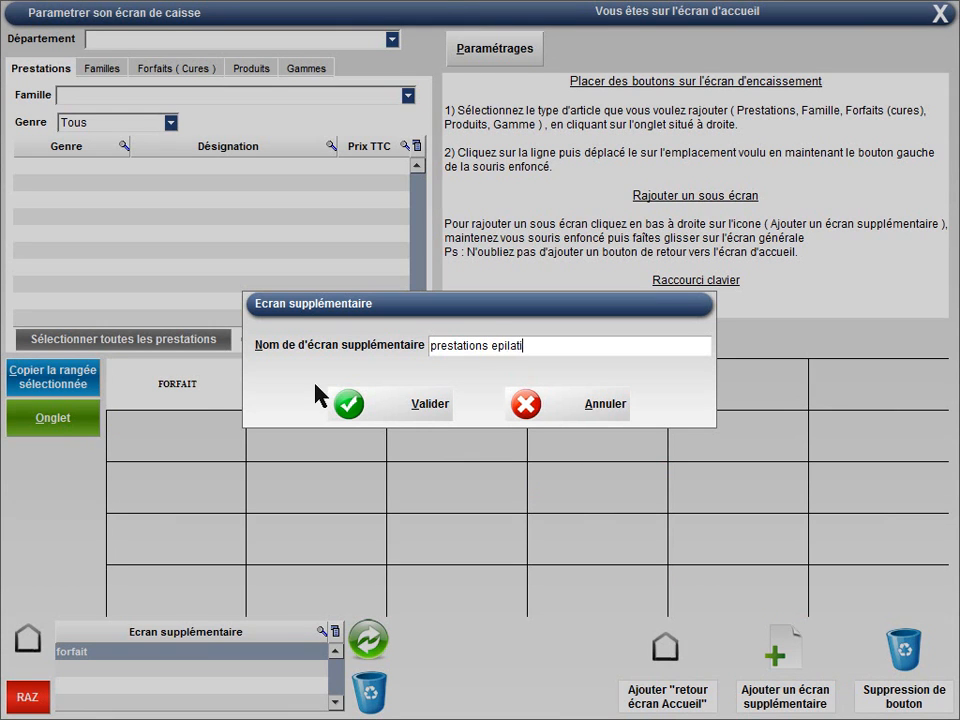
type("on")
left_click(354, 403)
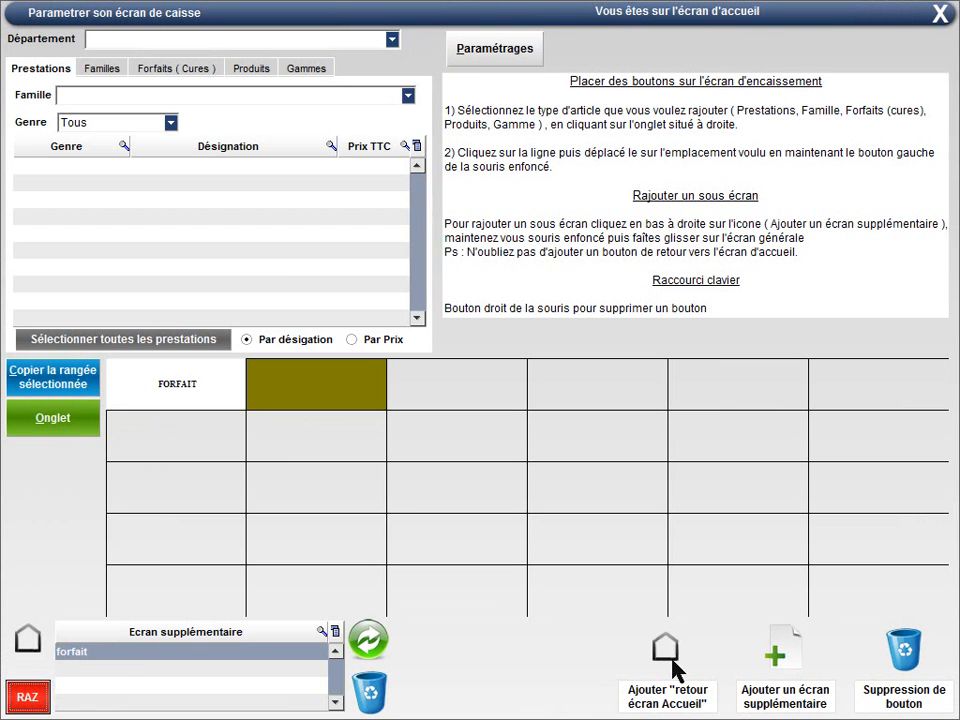
Add a supplementary screen named "produits corps revente" in the third cell of the first row
left_click_drag(776, 650, 444, 386)
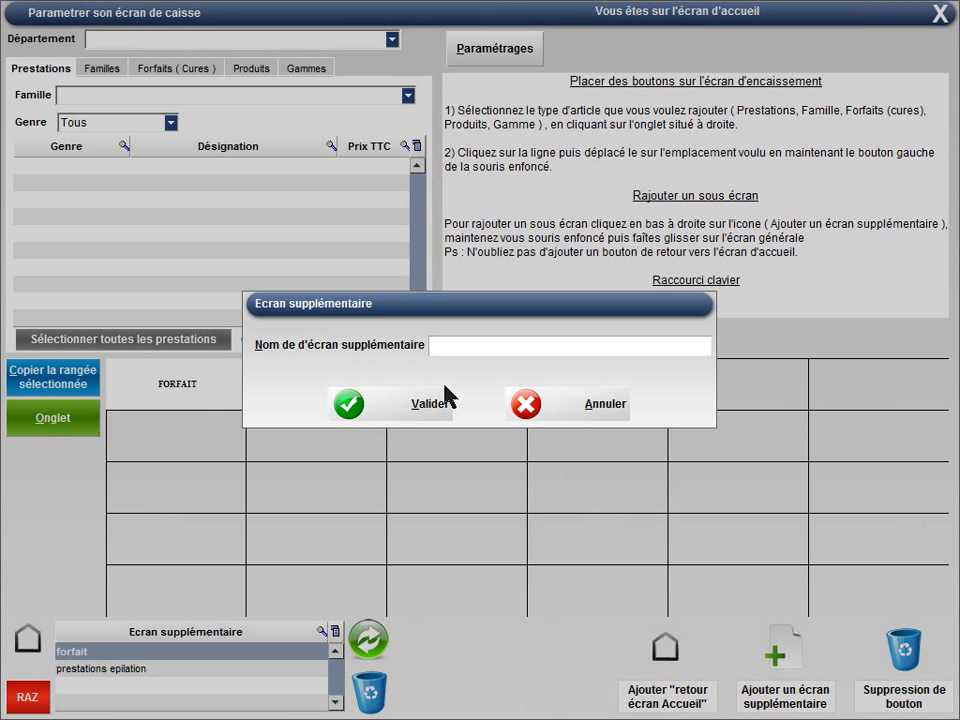
type("produits corps reven")
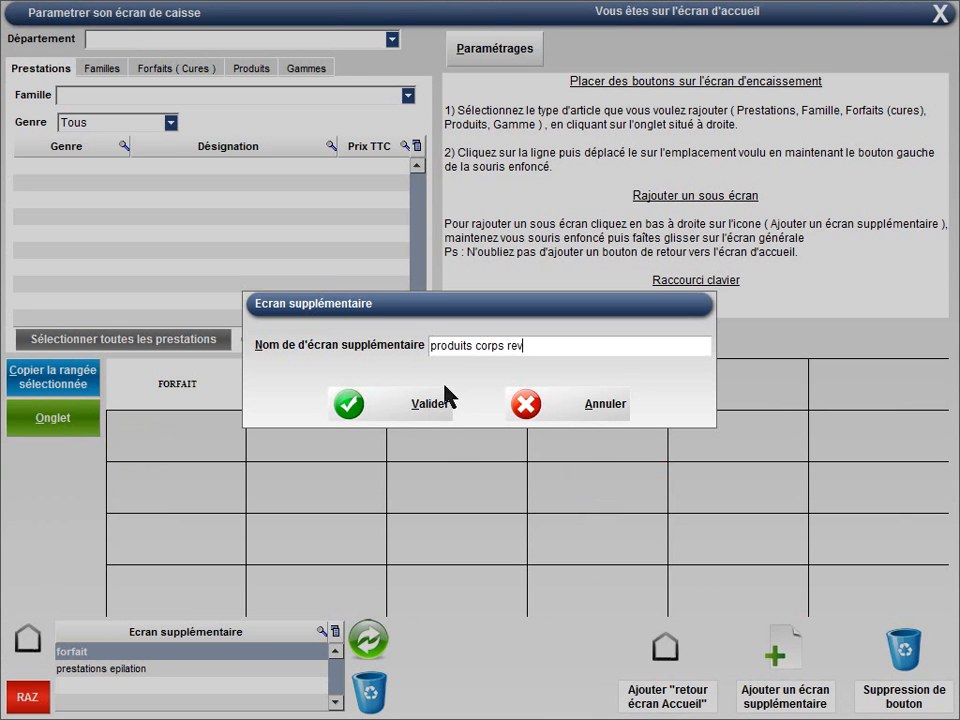
type("te")
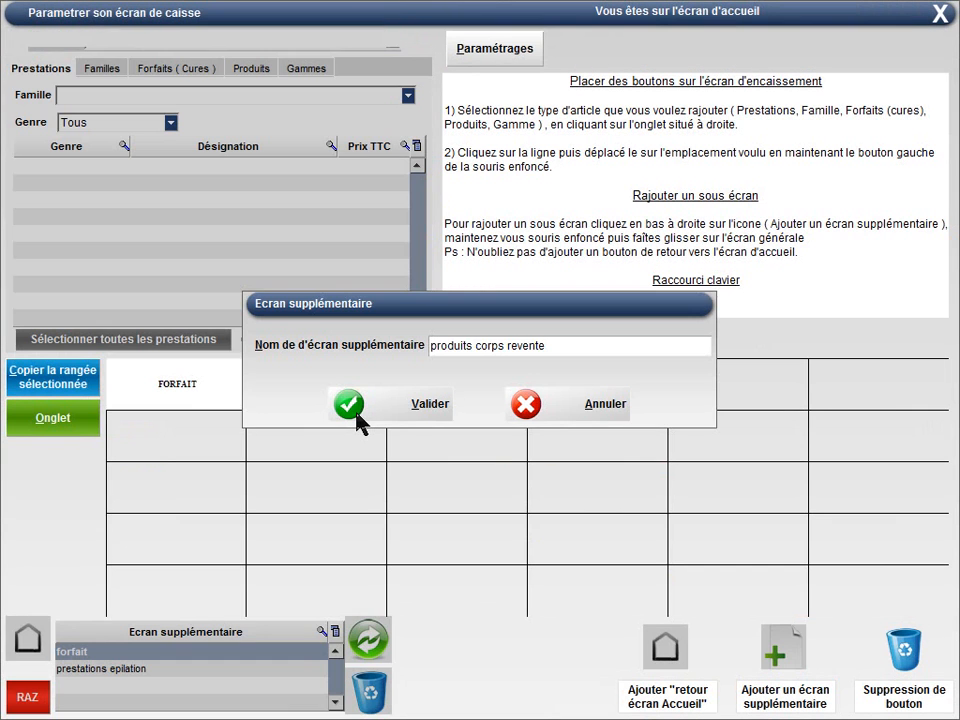
left_click(358, 420)
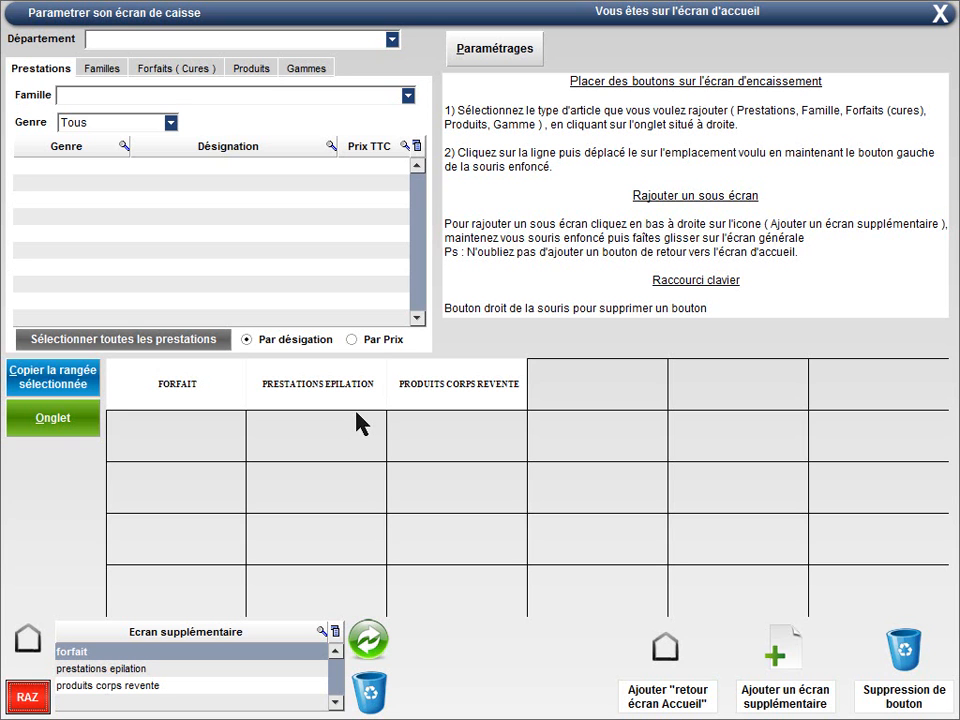
Create the tab buttons linking the screens, and test them by going to the forfait screen and back to the home screen
left_click(53, 416)
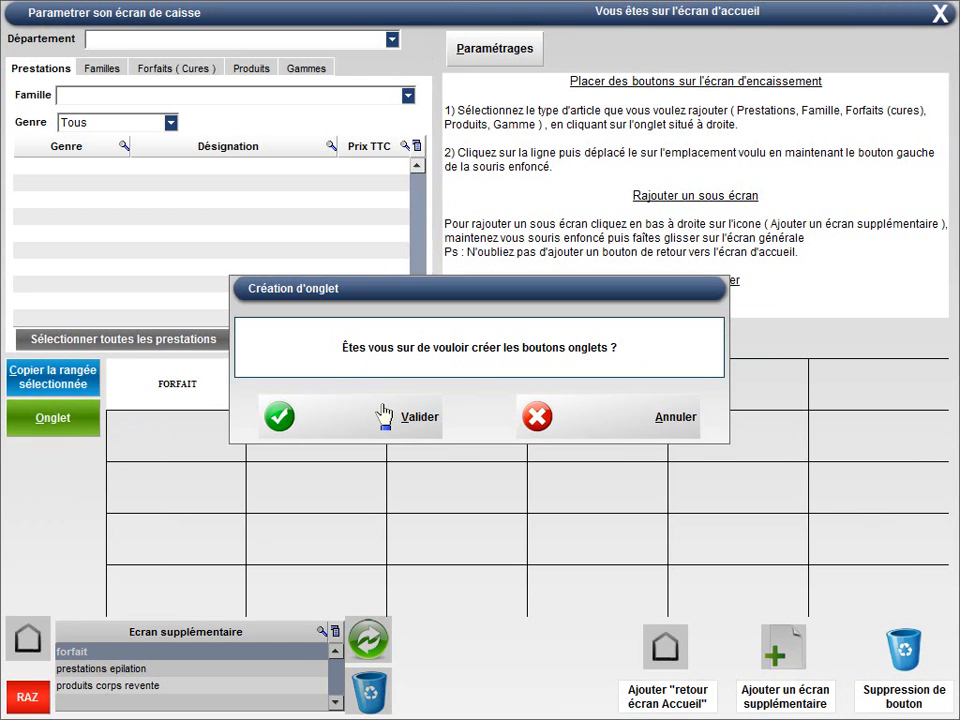
left_click(384, 415)
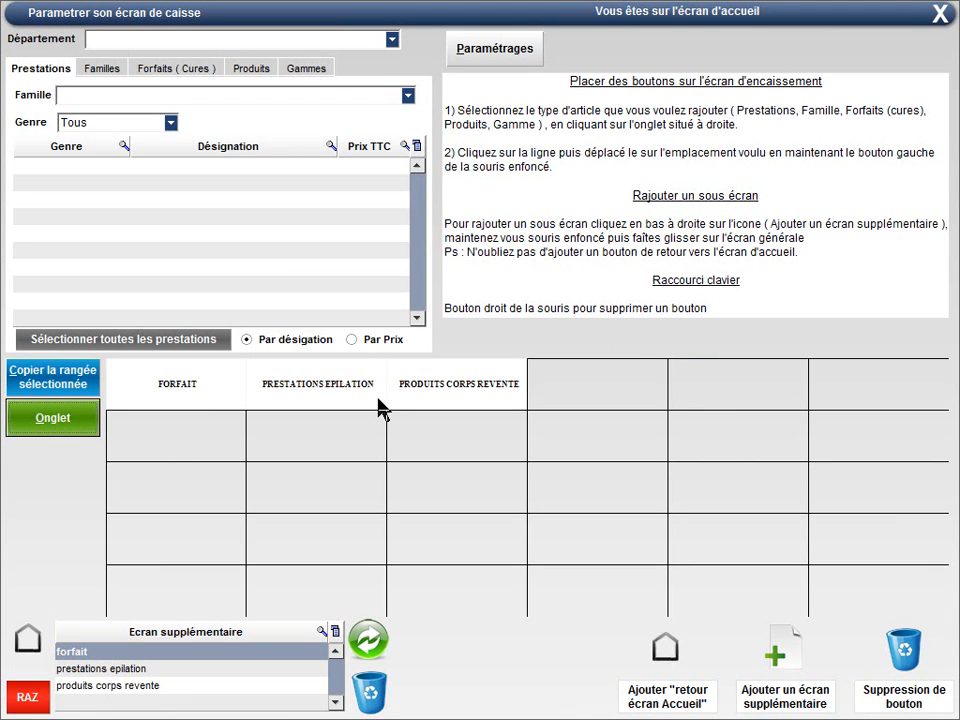
left_click(186, 388)
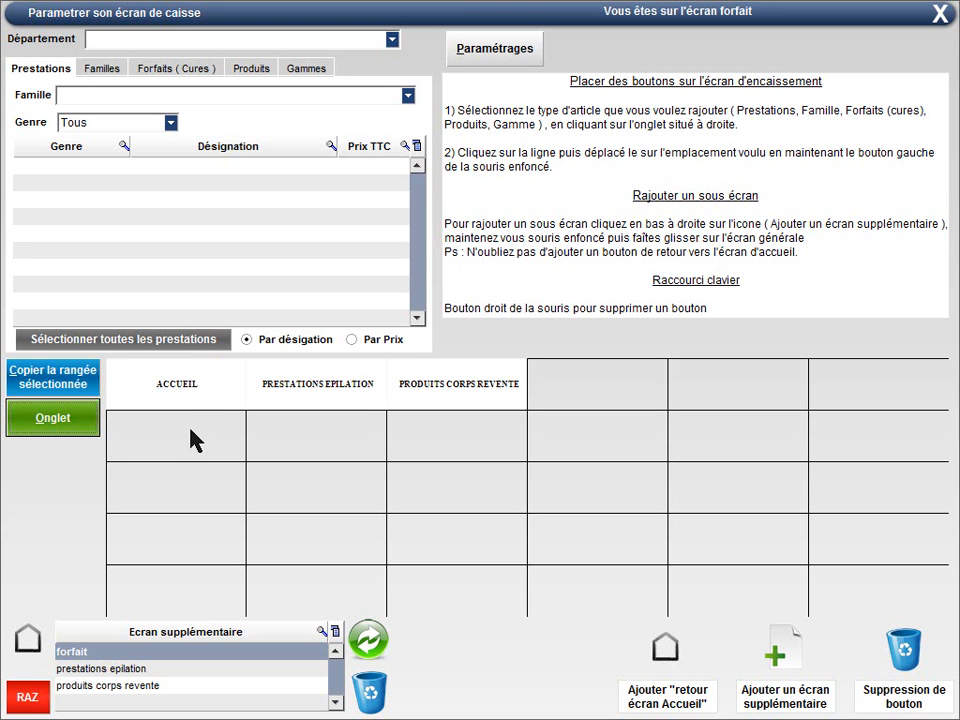
left_click(141, 397)
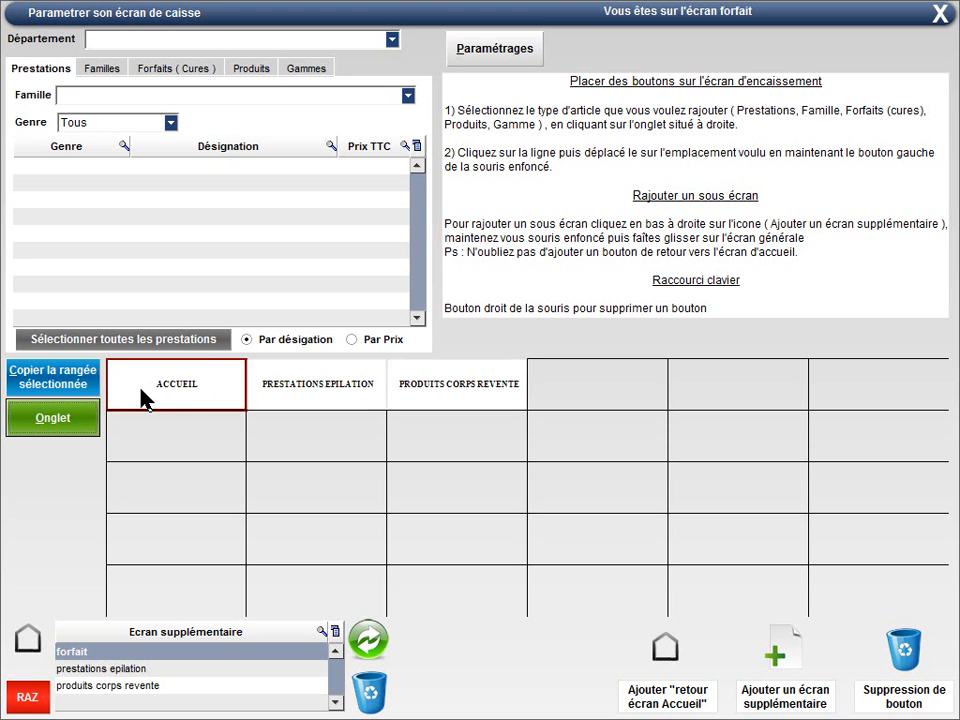
double_click(141, 397)
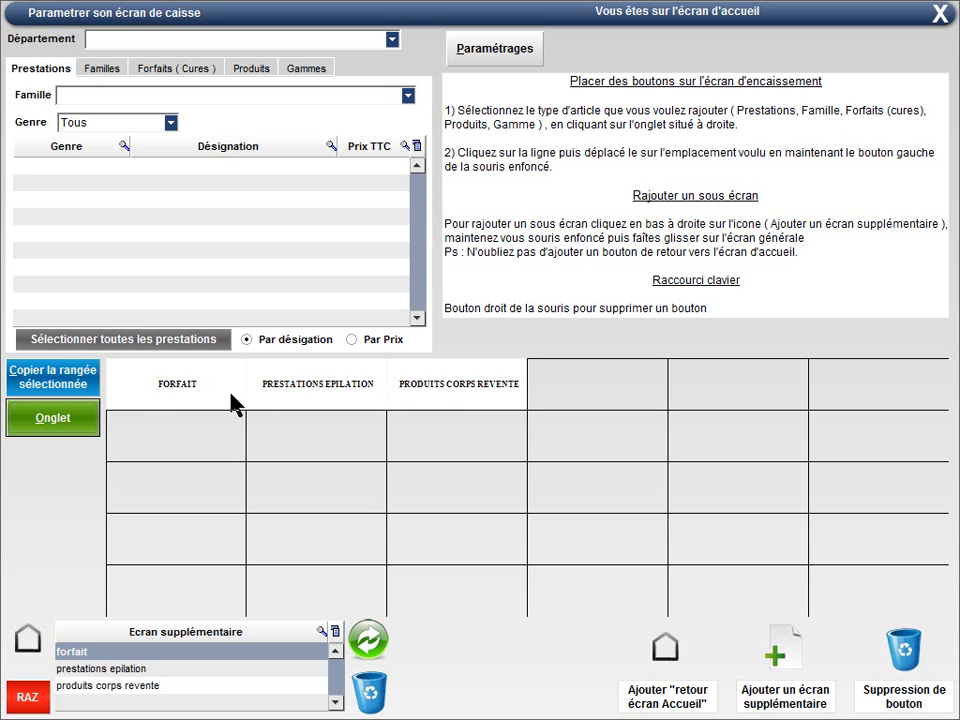
On the forfait screen, place all packages of the ESTHÉTIQUE department from the first cell of the second row
left_click(197, 402)
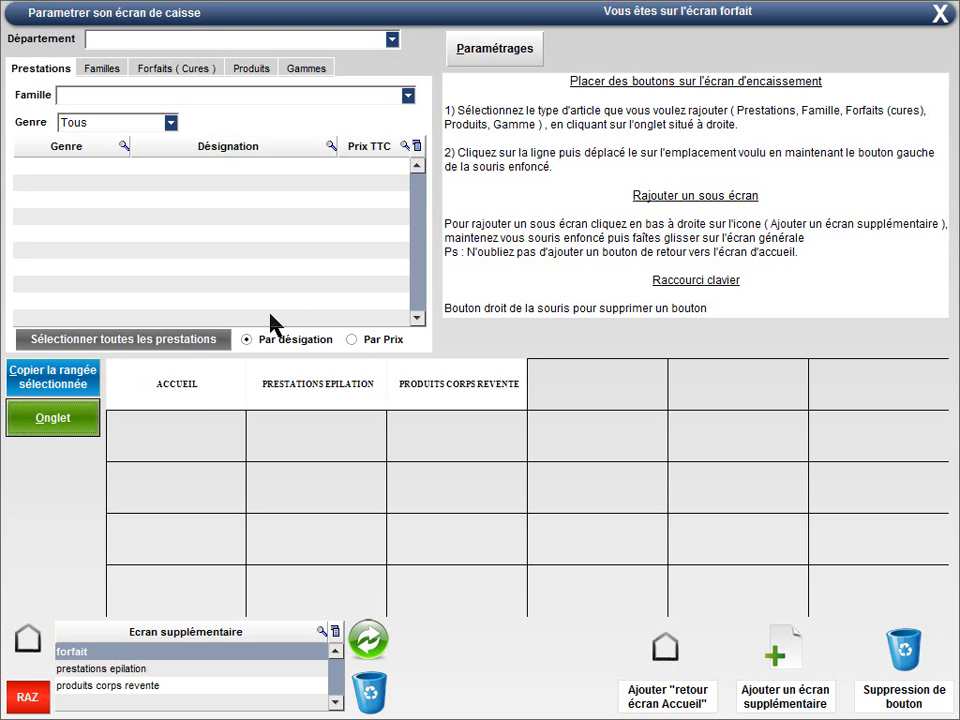
left_click(391, 40)
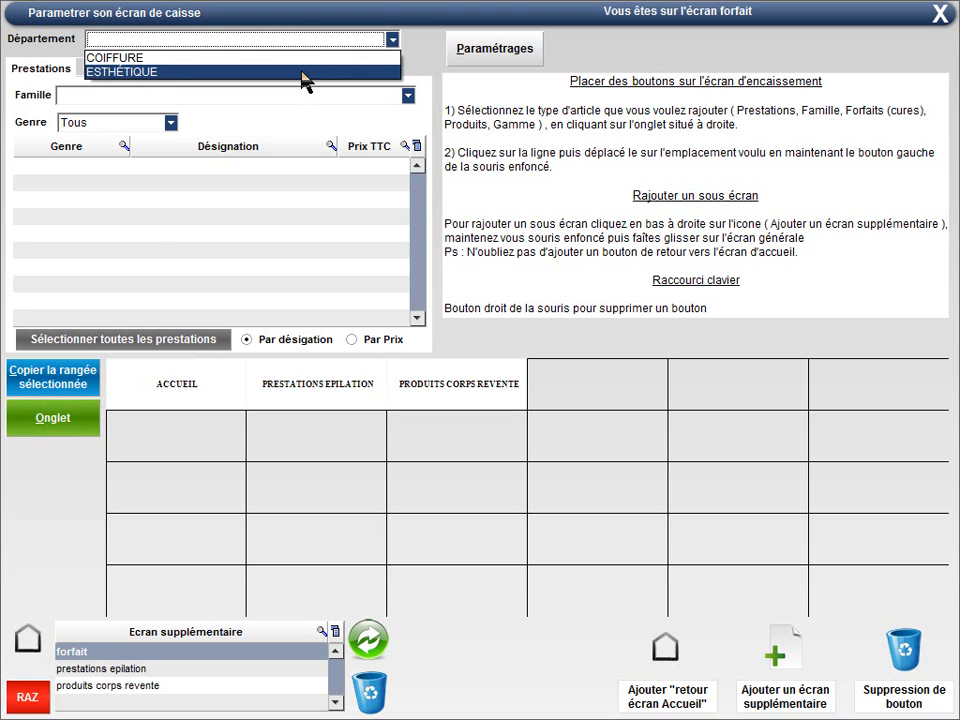
left_click(300, 73)
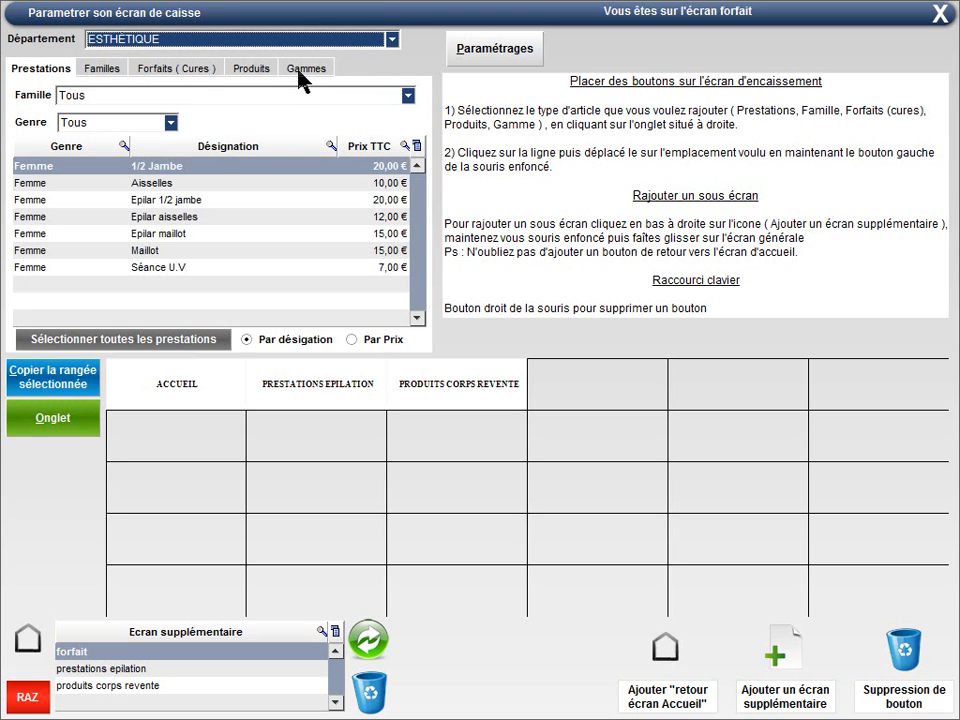
left_click(197, 72)
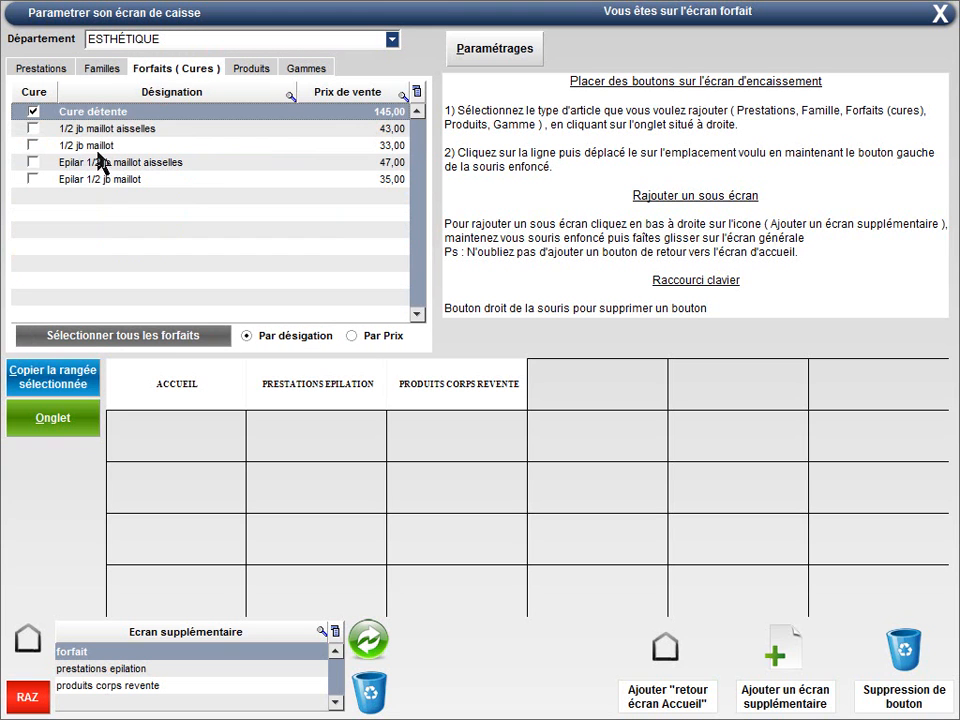
left_click(97, 338)
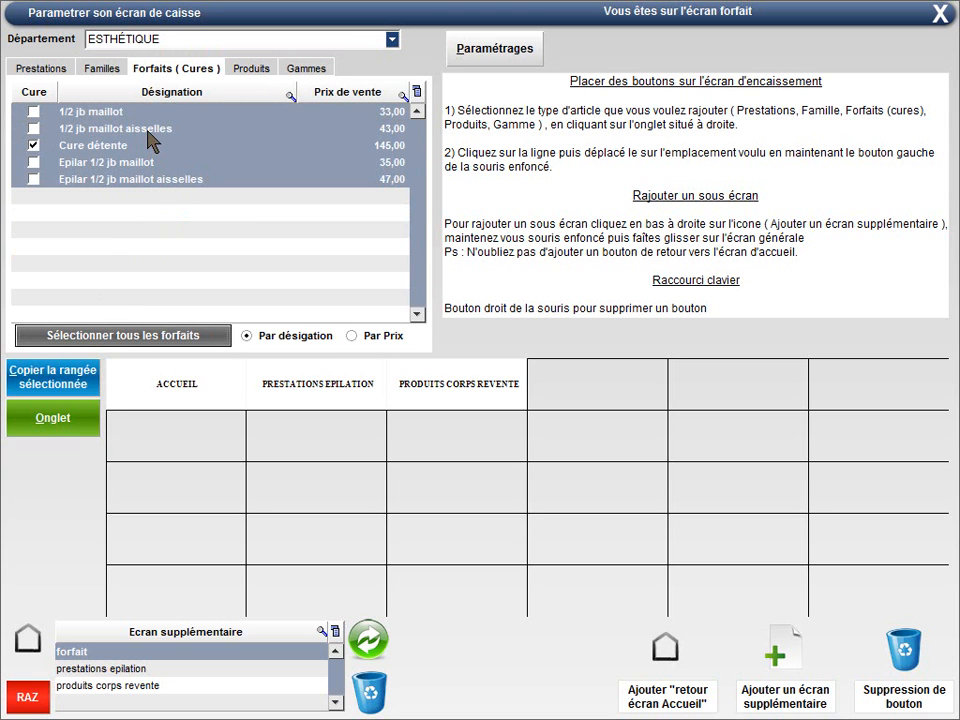
left_click_drag(148, 131, 191, 446)
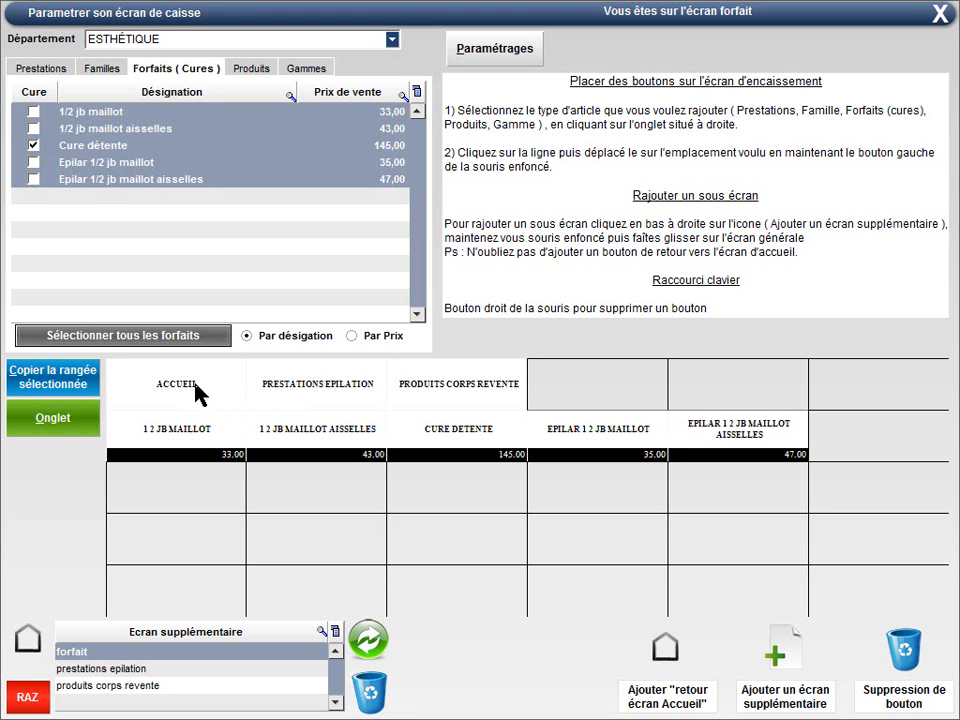
On the prestations epilation screen, place the services Aisselles, 1/2 Jambe and Maillot in the first three cells of the second row
left_click(318, 390)
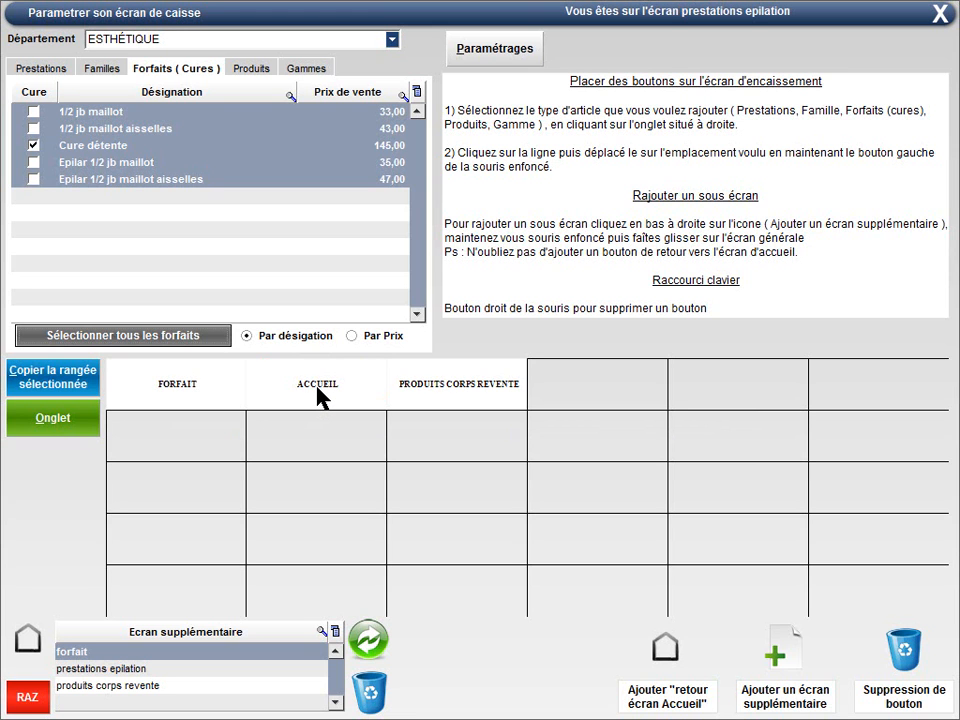
left_click(48, 70)
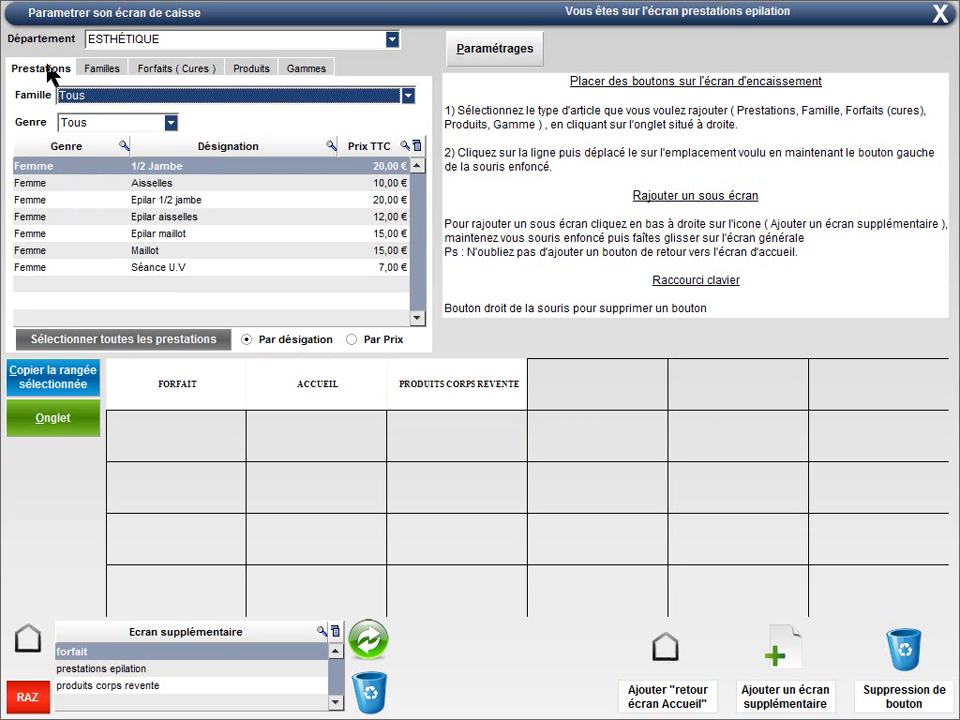
left_click(62, 186)
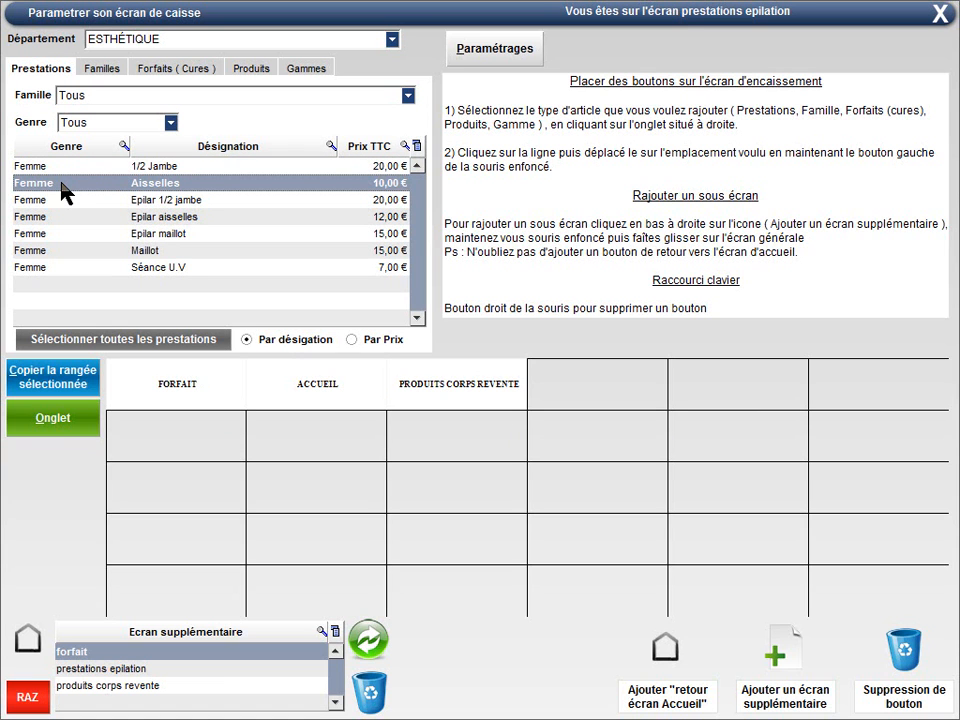
left_click_drag(62, 186, 154, 441)
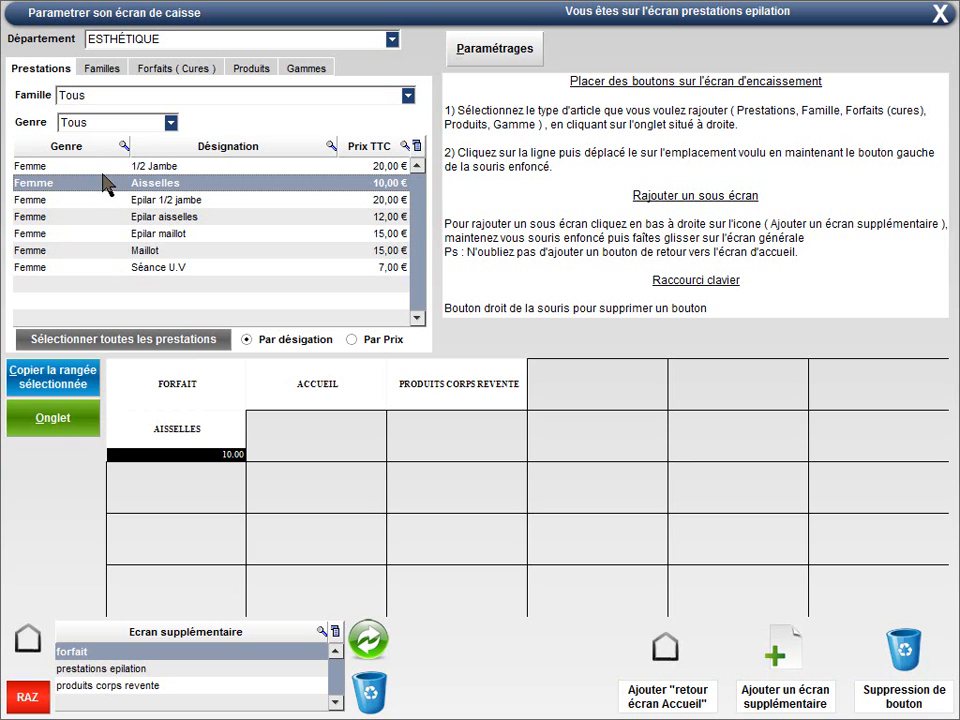
left_click_drag(60, 166, 289, 457)
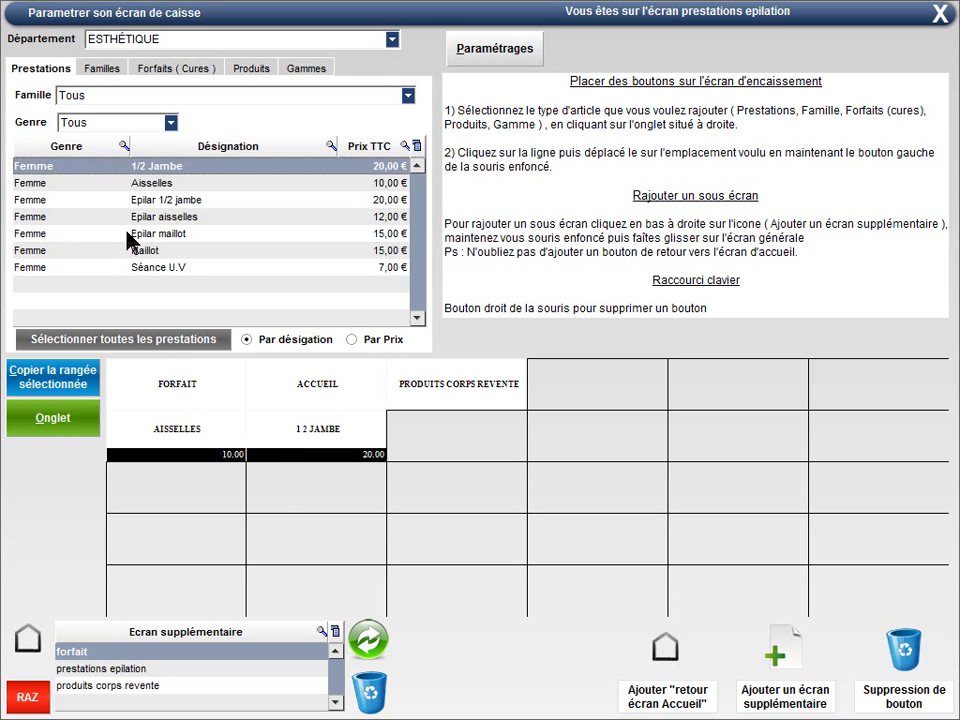
left_click_drag(114, 250, 437, 440)
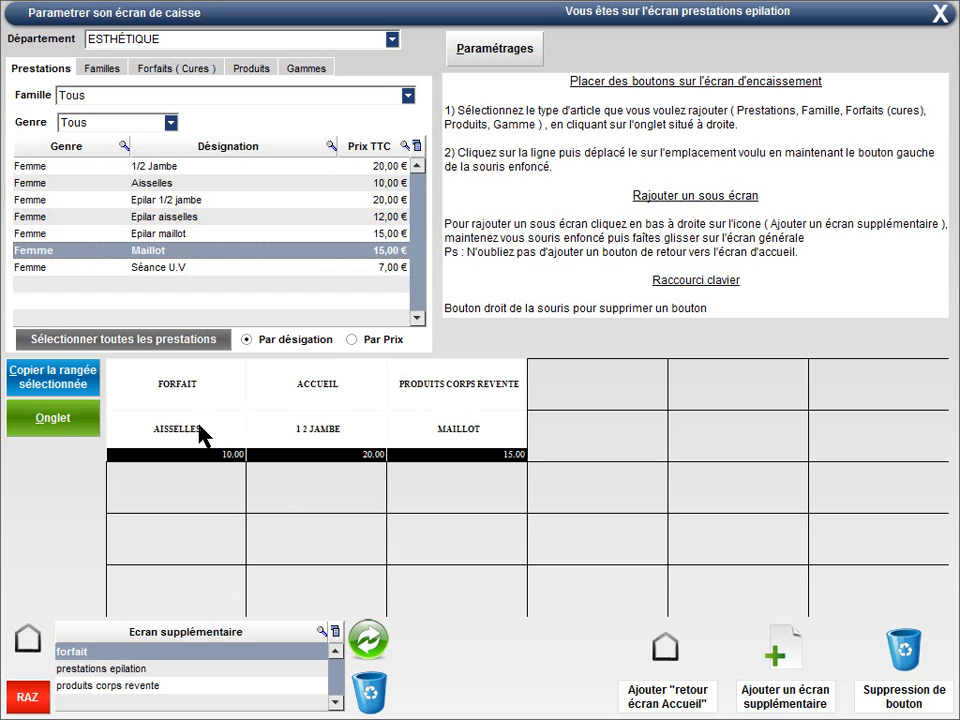
Open the produits corps revente screen and filter the product list to the SOINS CORPS VENTE range
left_click(487, 393)
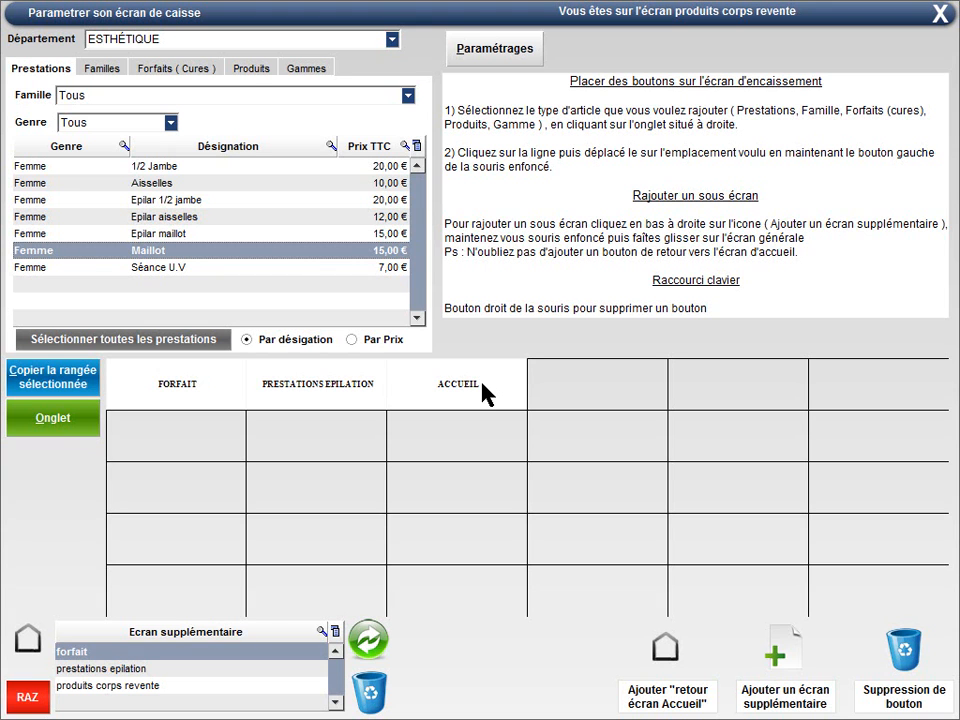
left_click(248, 72)
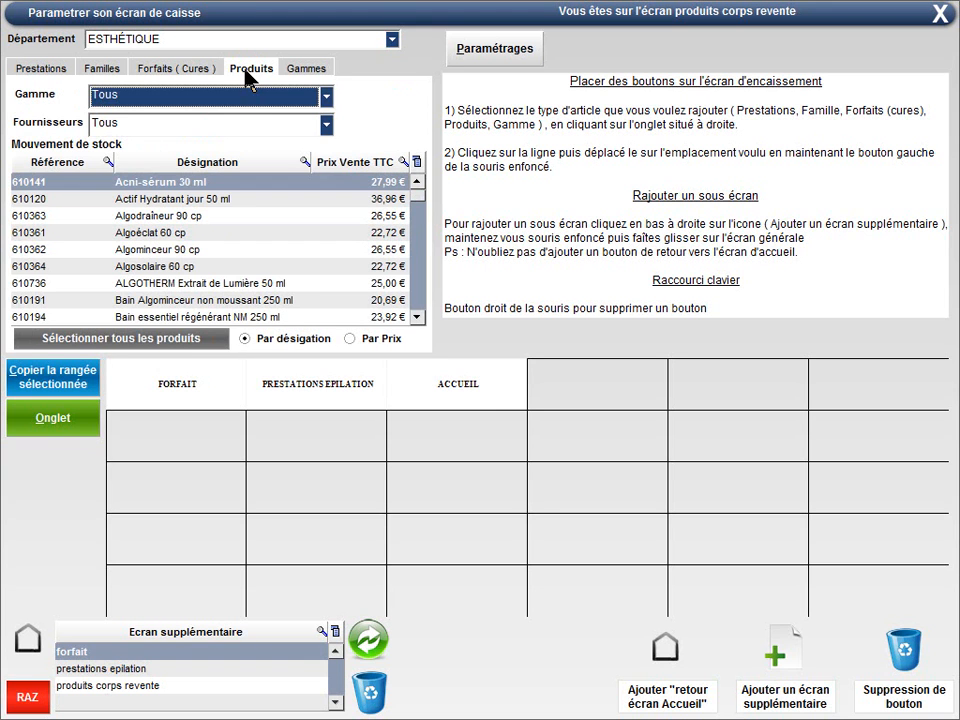
left_click(326, 96)
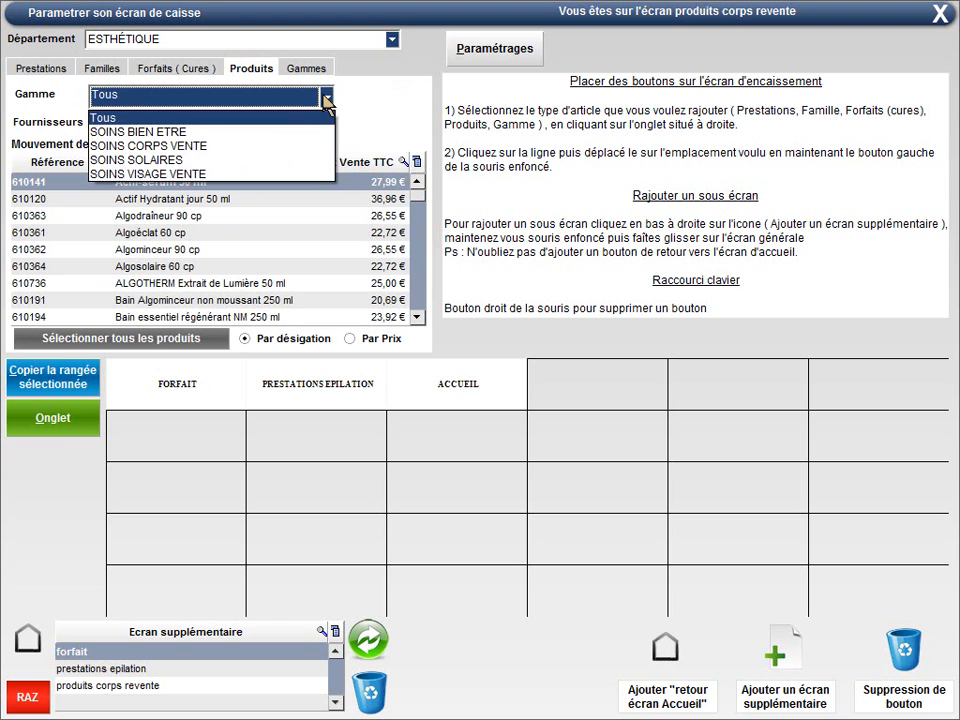
left_click(242, 146)
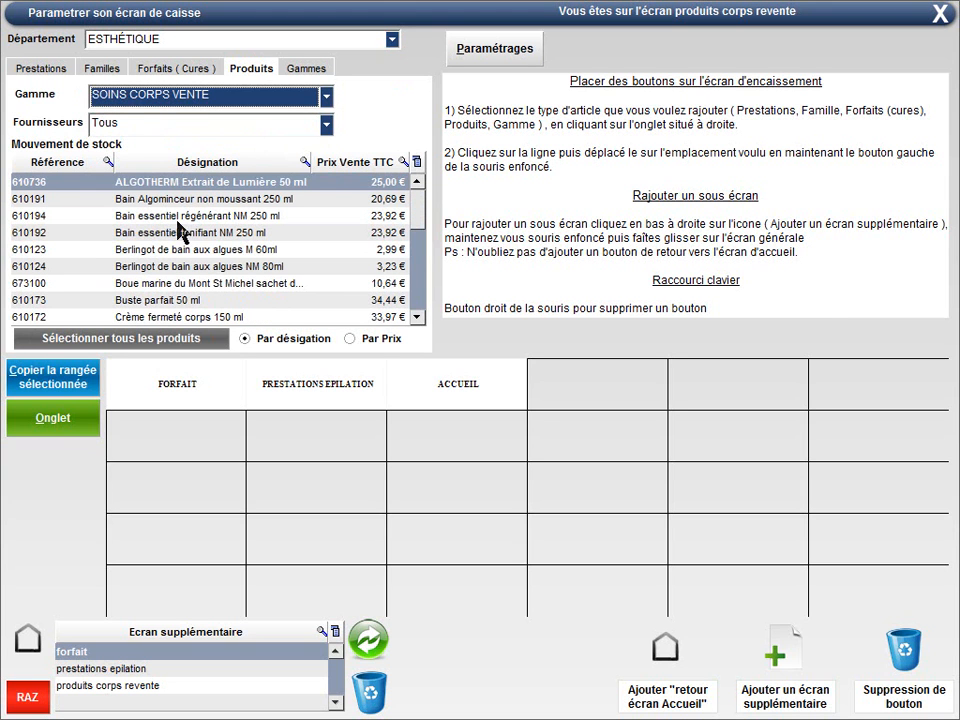
Place Bain essentiel régénérant and tonifiant in the second row's first two cells, and Berlingot de bain aux algues M 60ml in the third row's first
left_click(147, 217)
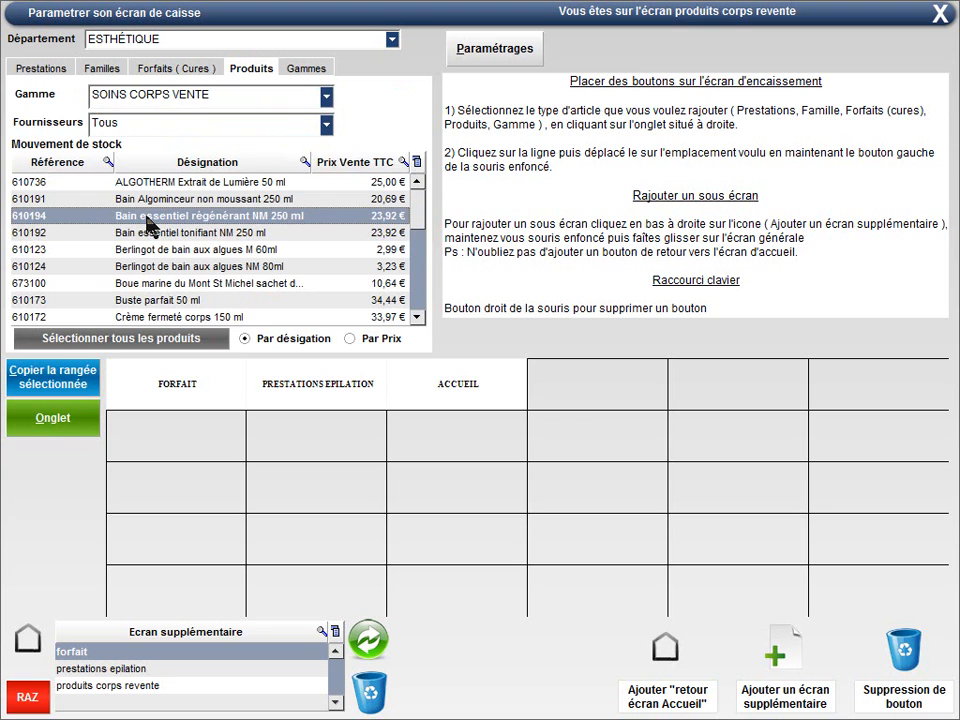
left_click_drag(147, 222, 153, 441)
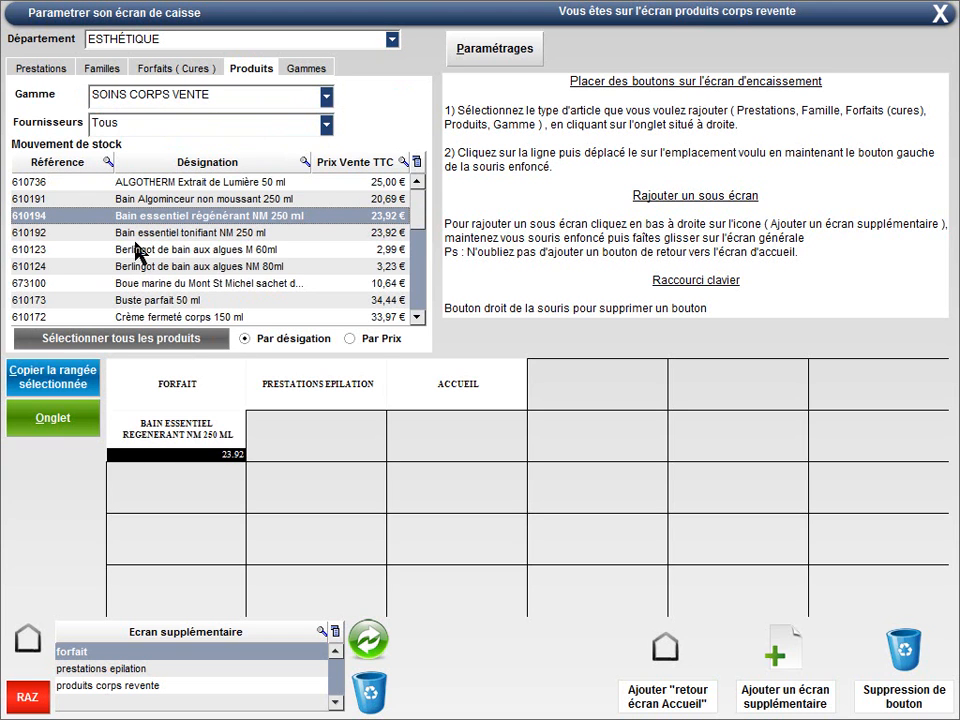
left_click_drag(140, 234, 279, 446)
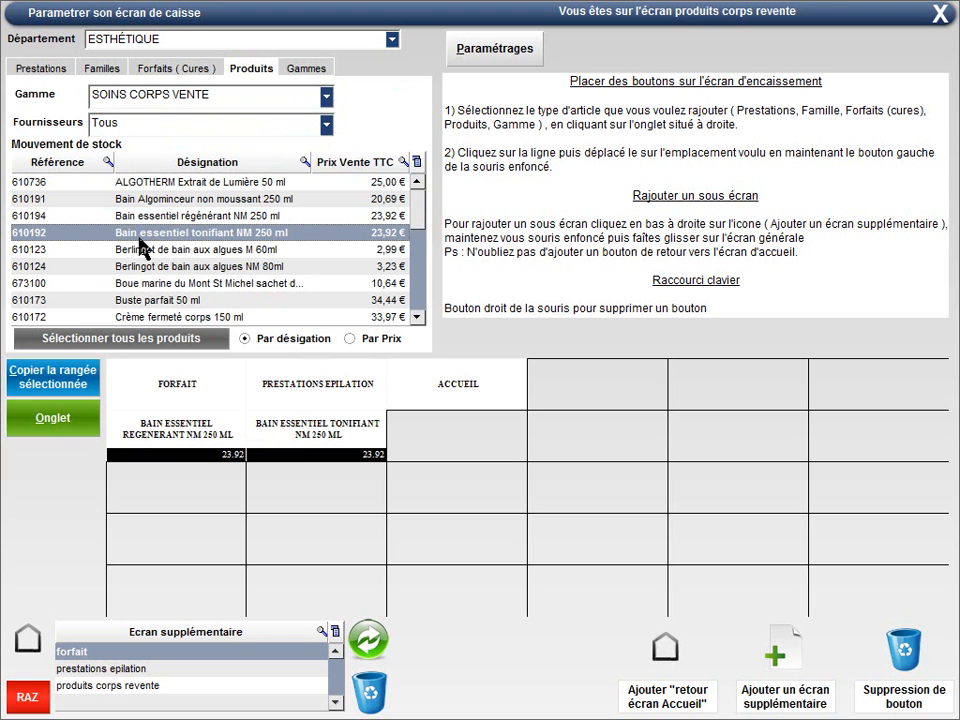
left_click_drag(122, 250, 171, 491)
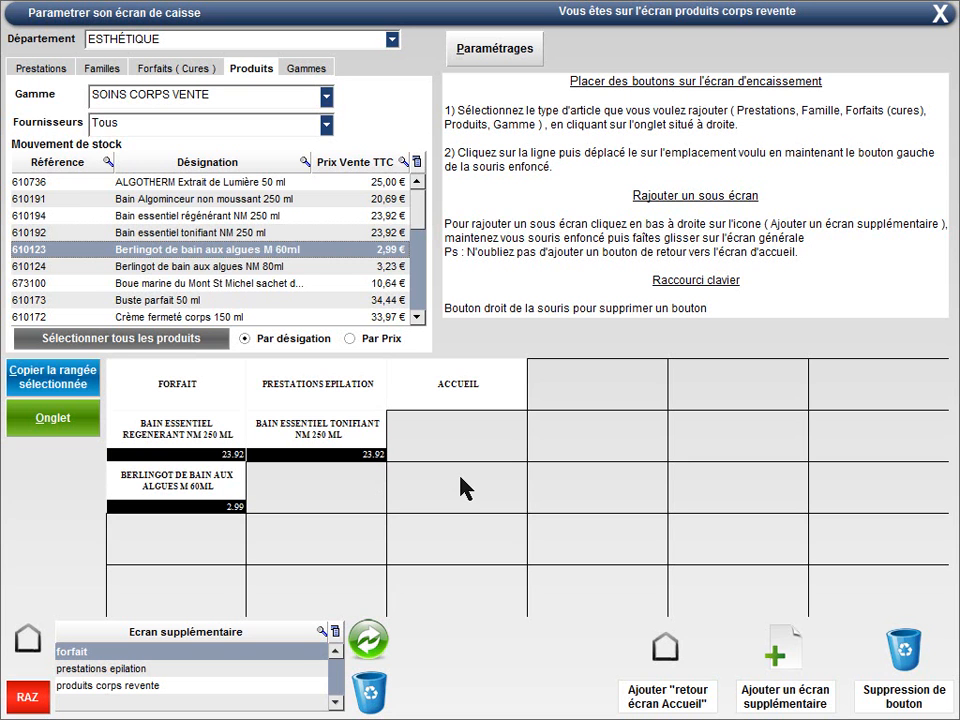
Leave the checkout screen configuration and start a new checkout ticket for a walk-in client (client de passage)
left_click(939, 14)
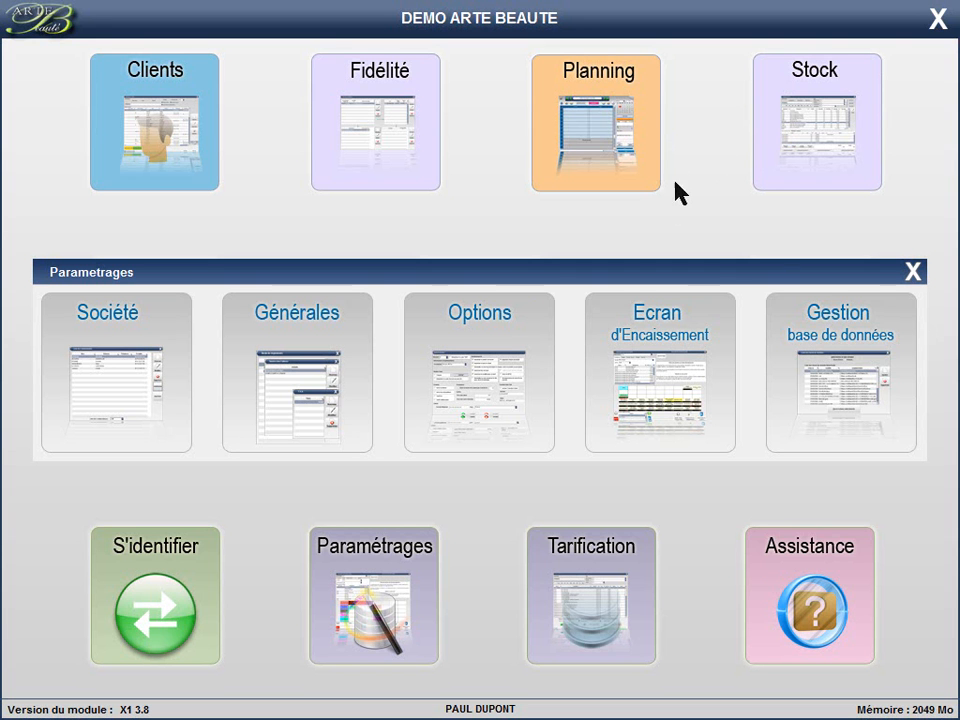
left_click(648, 236)
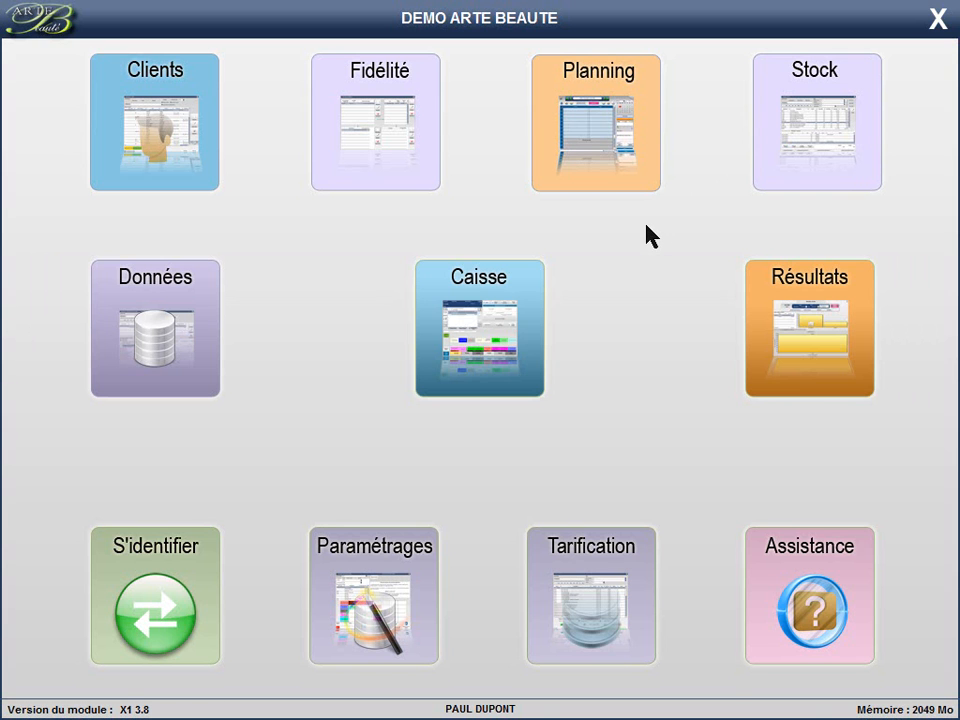
left_click(490, 316)
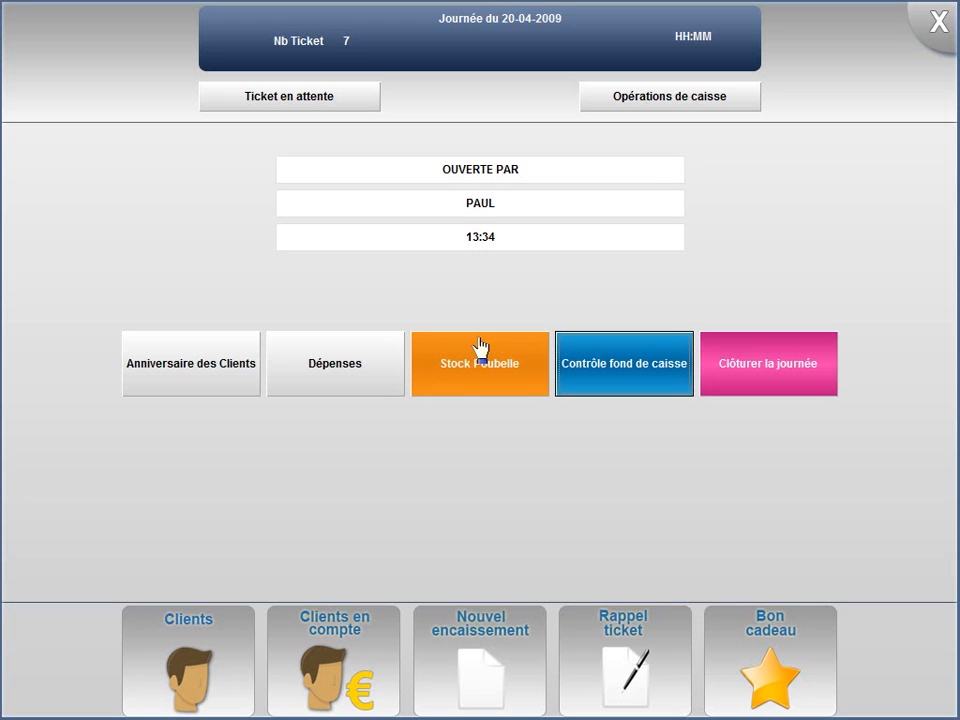
left_click(471, 667)
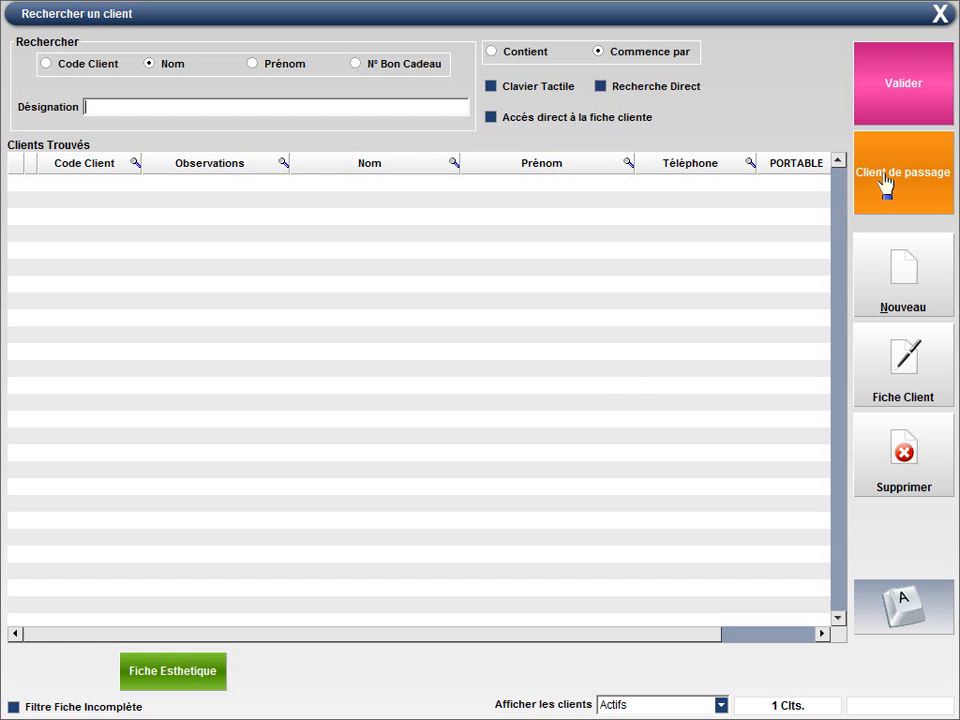
left_click(898, 174)
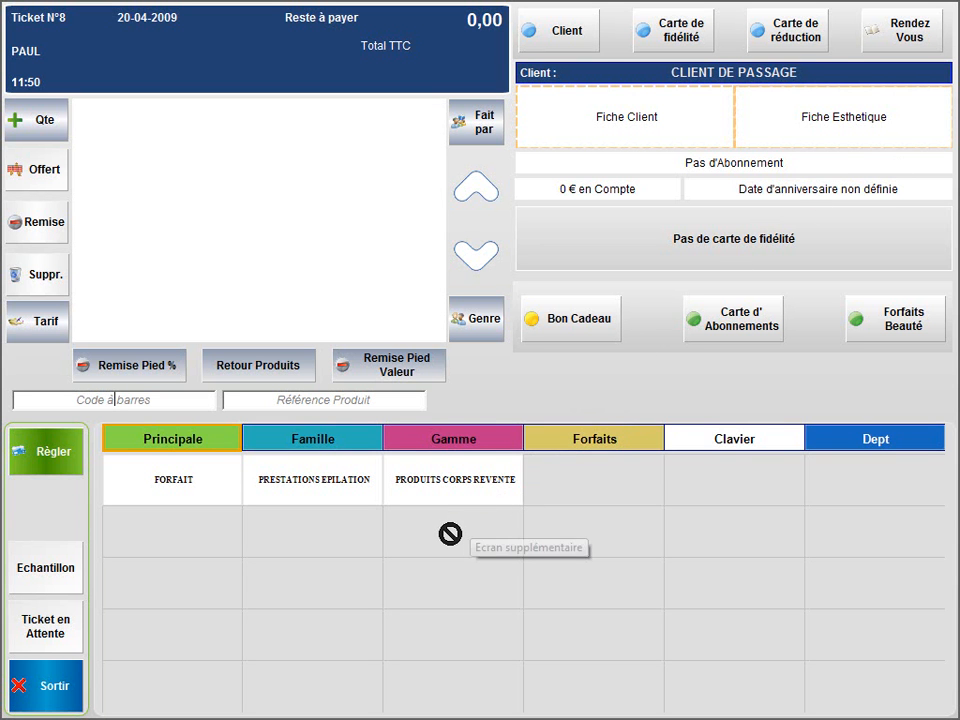
Check the linked buttons on the ticket by browsing the forfait, prestations epilation and produits corps revente screens, ending on forfait
left_click(189, 490)
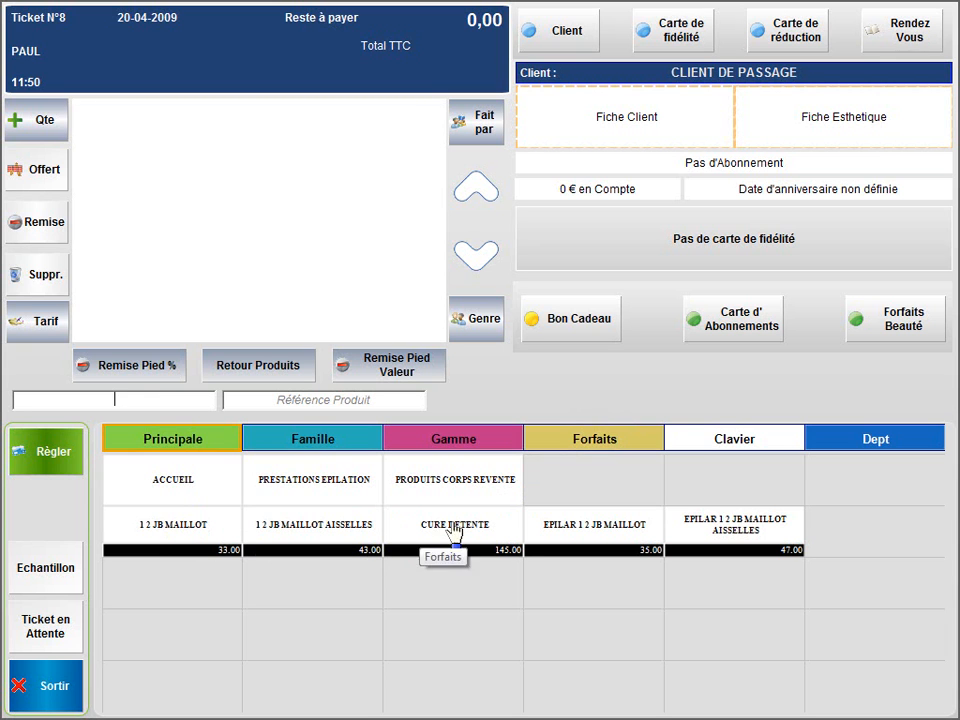
left_click(176, 486)
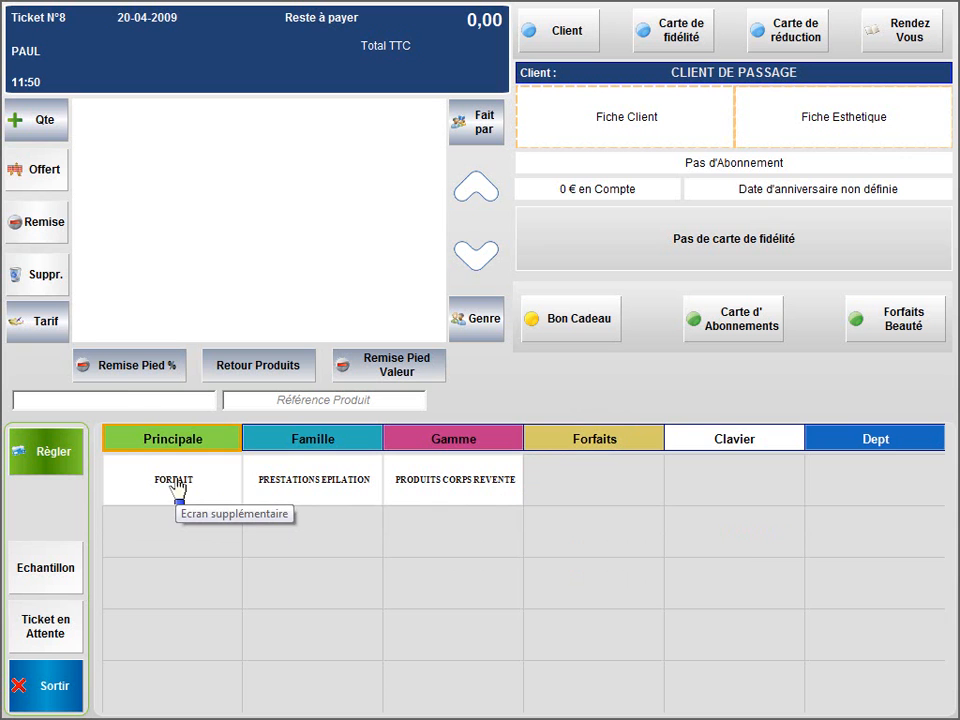
left_click(176, 486)
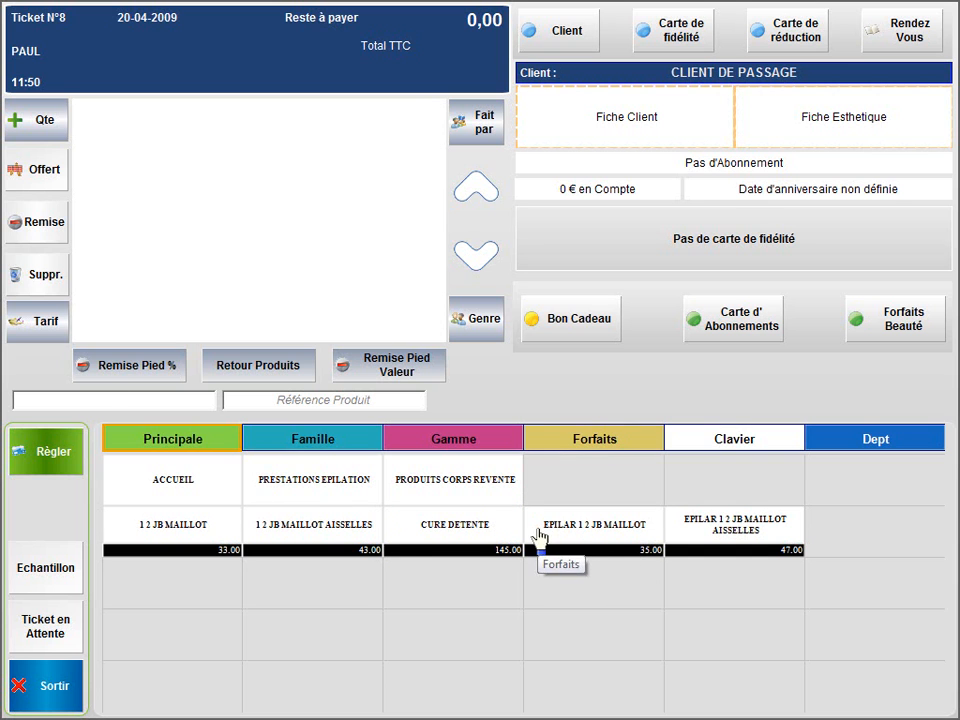
left_click(343, 483)
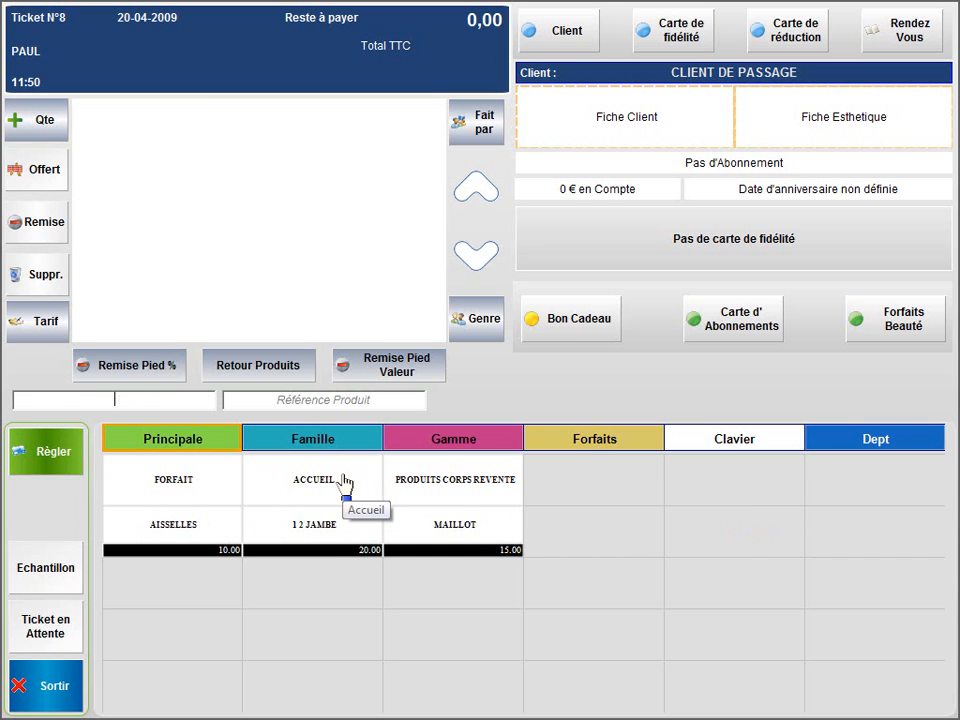
left_click(433, 484)
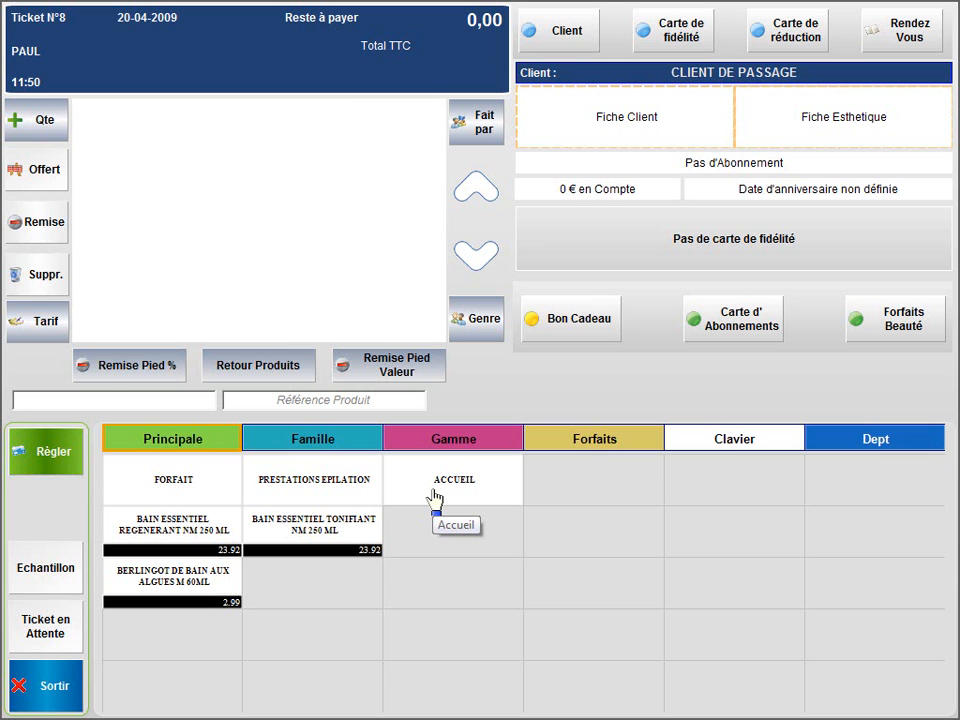
left_click(205, 488)
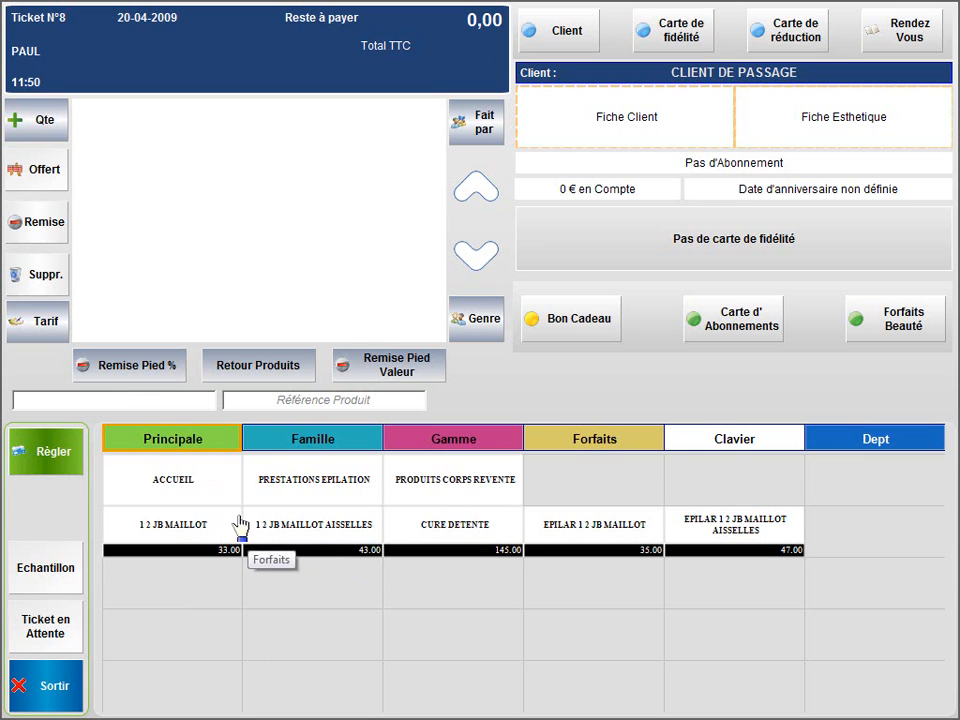
left_click(210, 488)
left_click(202, 489)
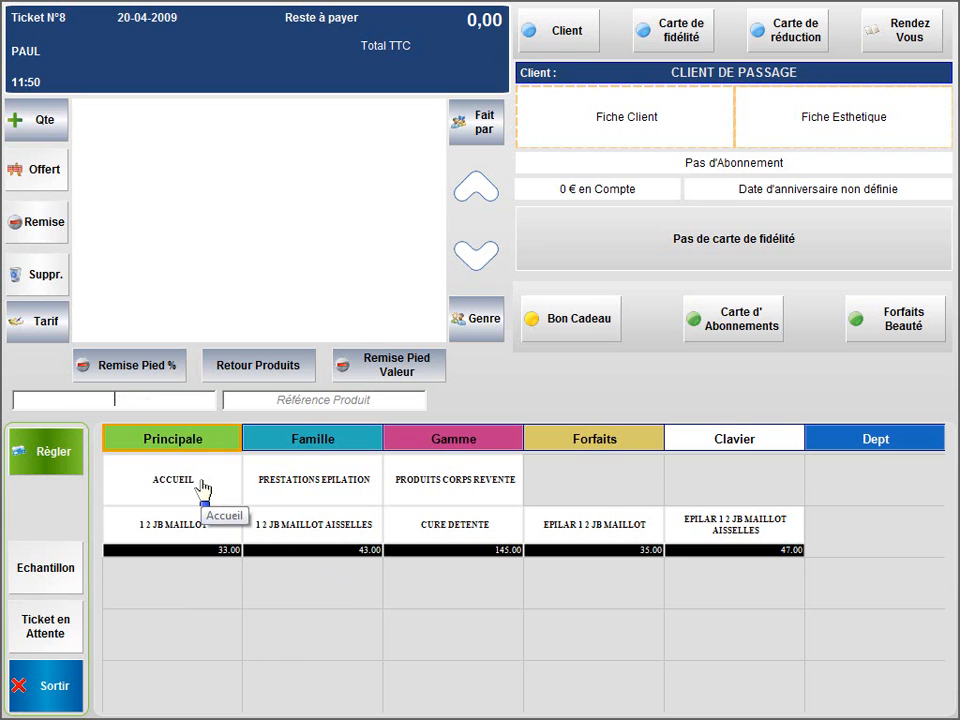
Add the 1/2 jb maillot aisselles package and the product Bain essentiel régénérant NM 250 ml to the ticket
left_click(300, 530)
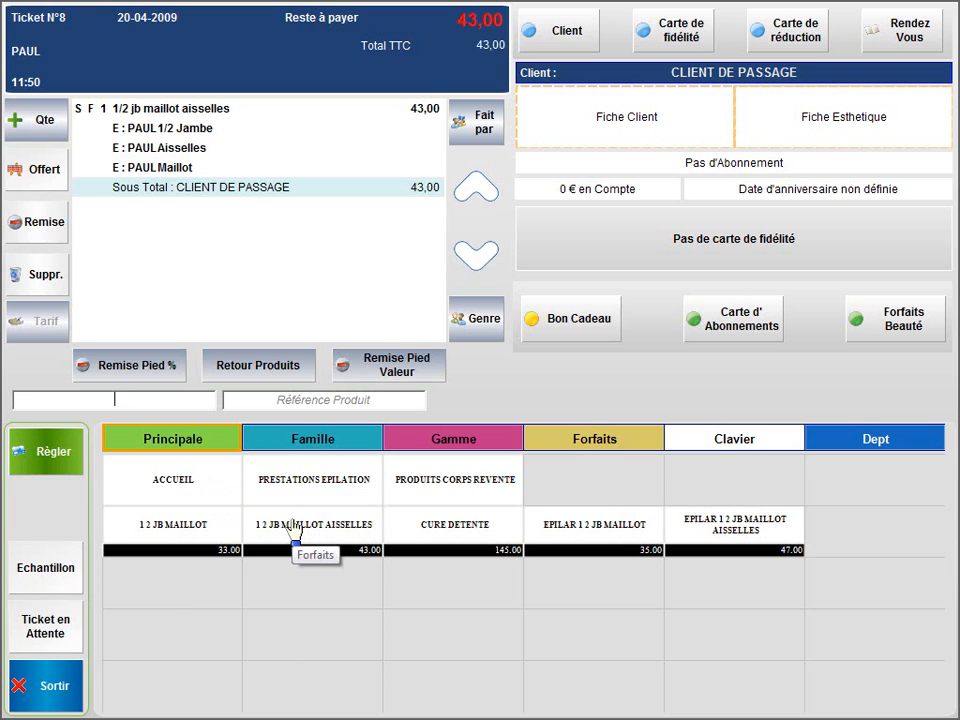
left_click(442, 489)
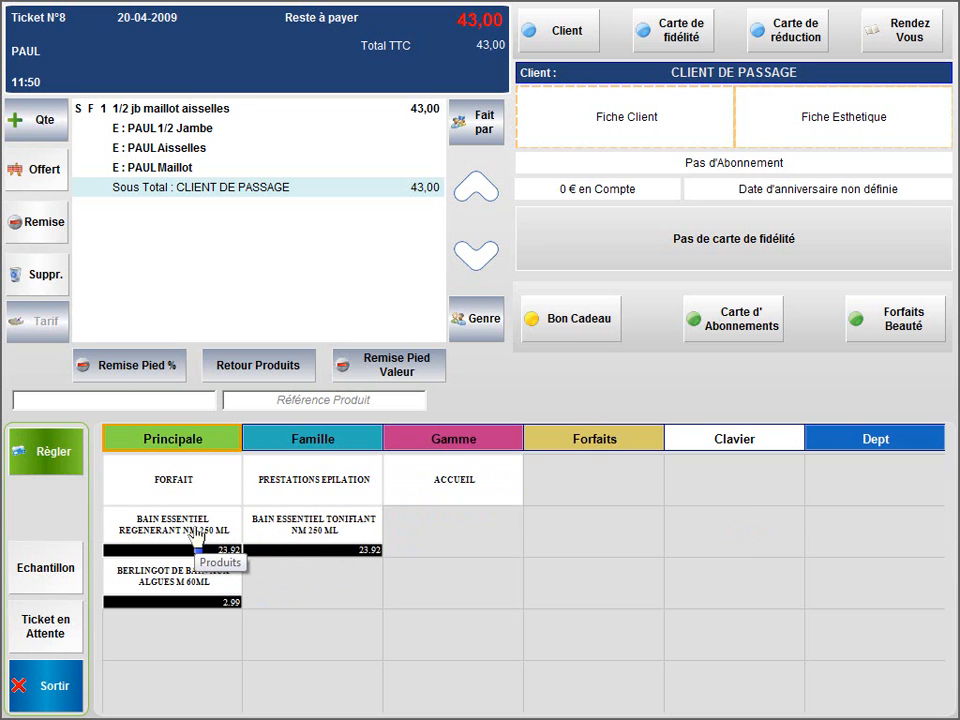
left_click(205, 548)
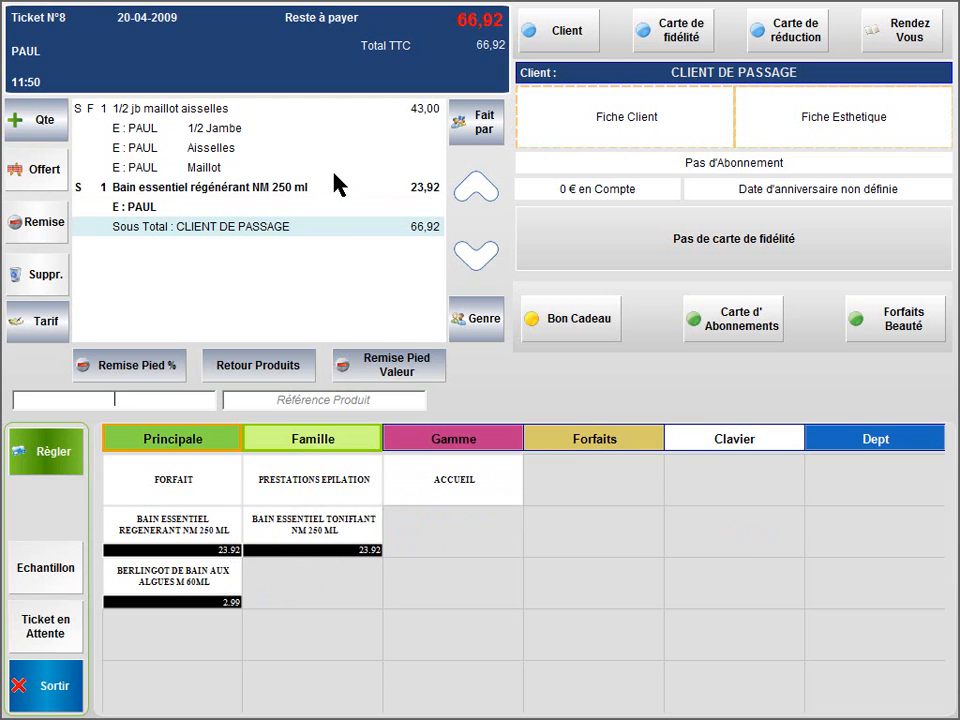
Exit the current ticket and cancel its entry
left_click_drag(200, 495, 64, 681)
left_click(50, 688)
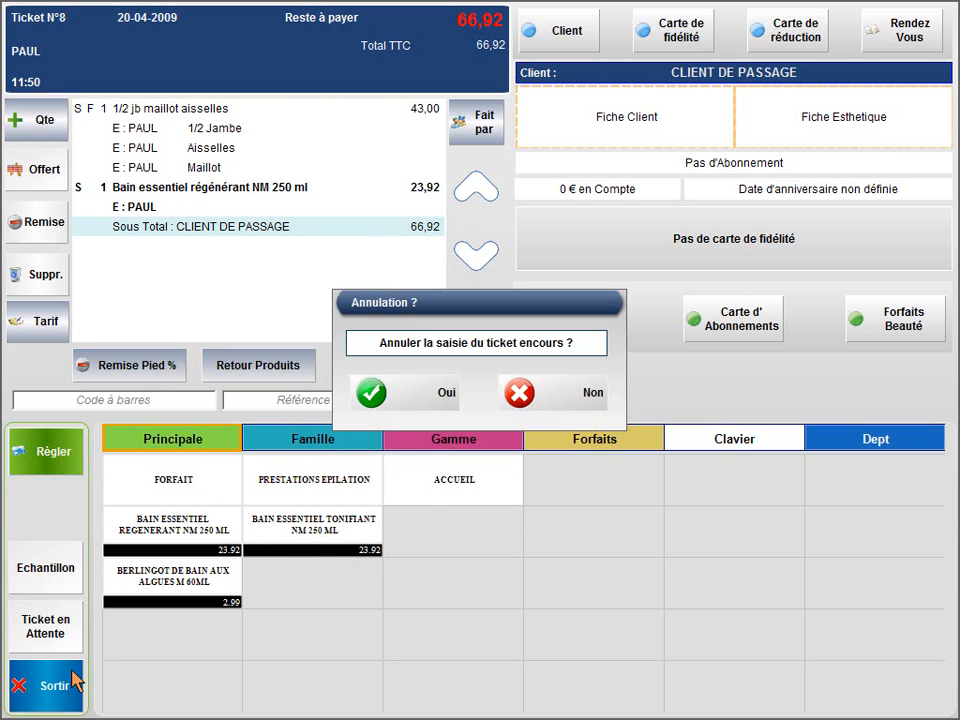
left_click(399, 397)
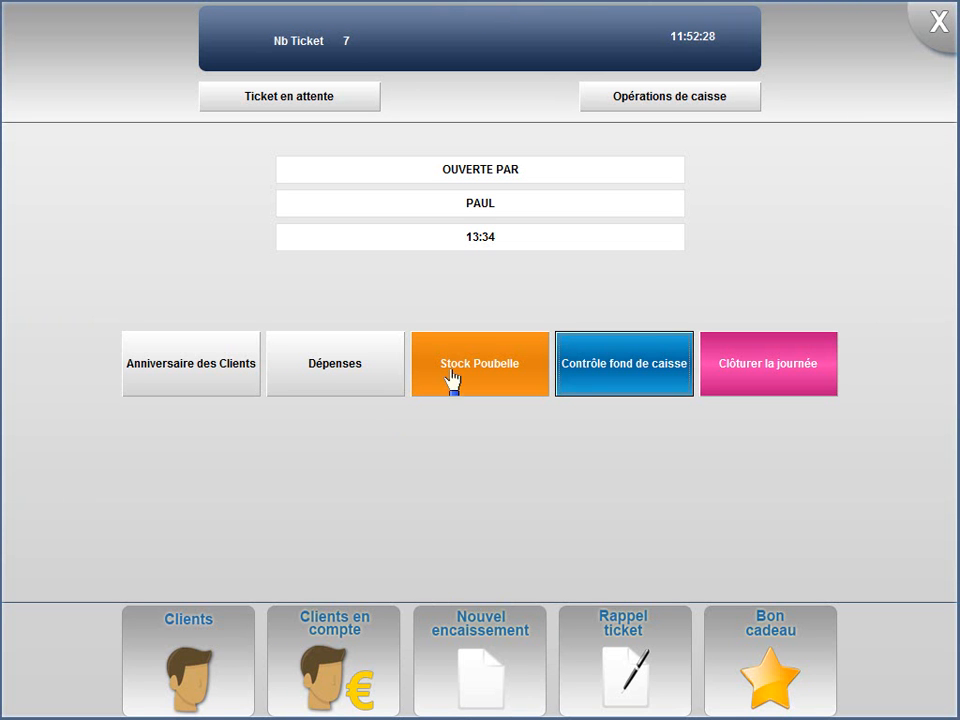
Leave the cash register and reopen the checkout screen configuration (Ecran d'Encaissement)
left_click(940, 25)
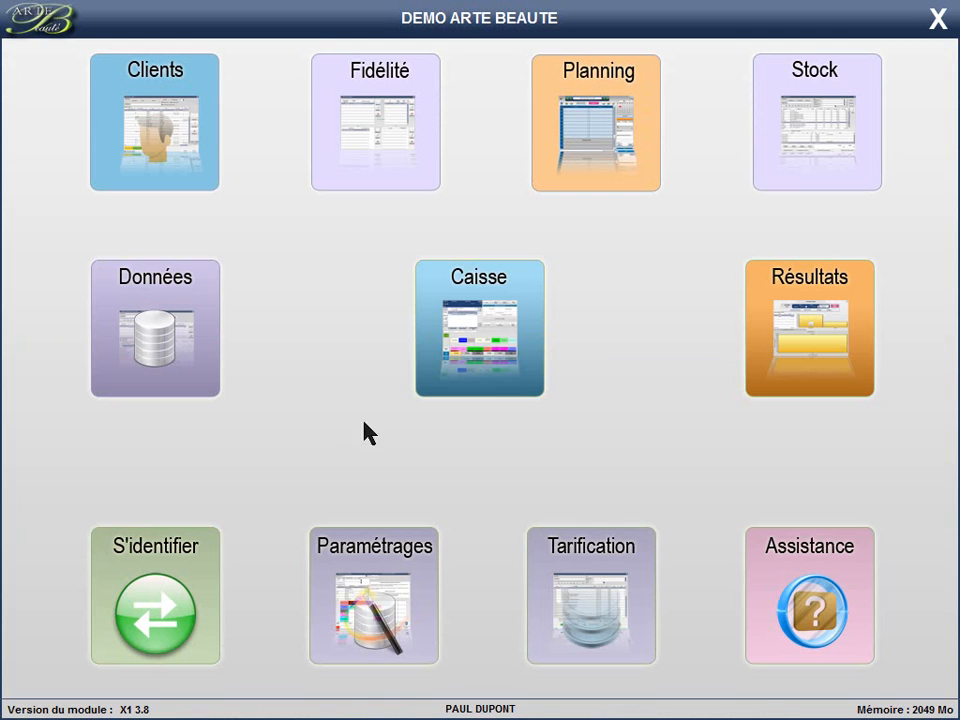
left_click(370, 590)
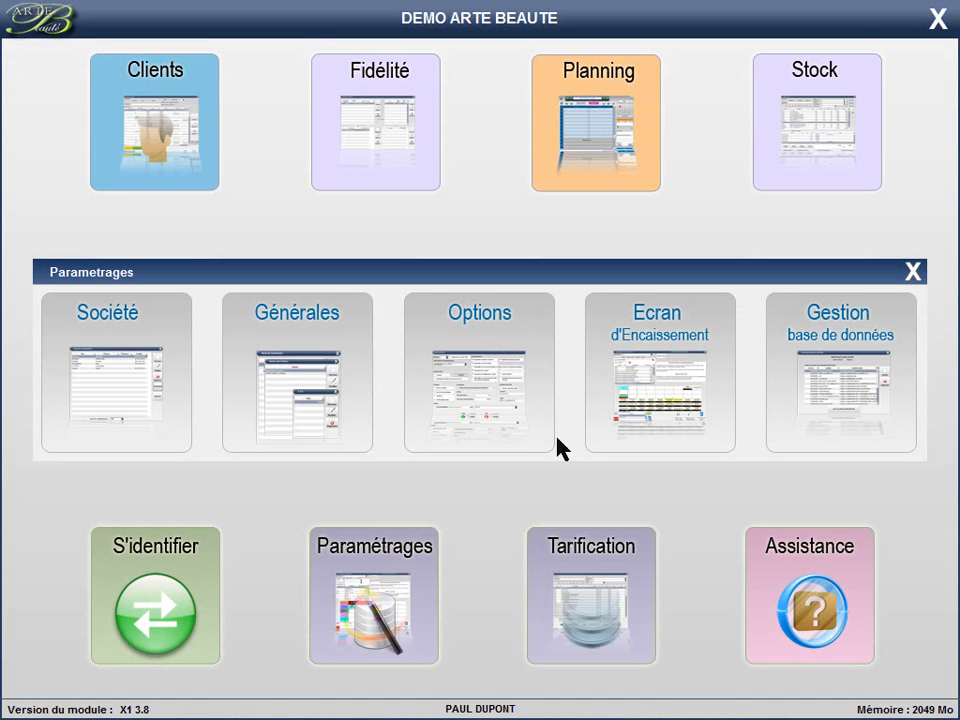
left_click(647, 345)
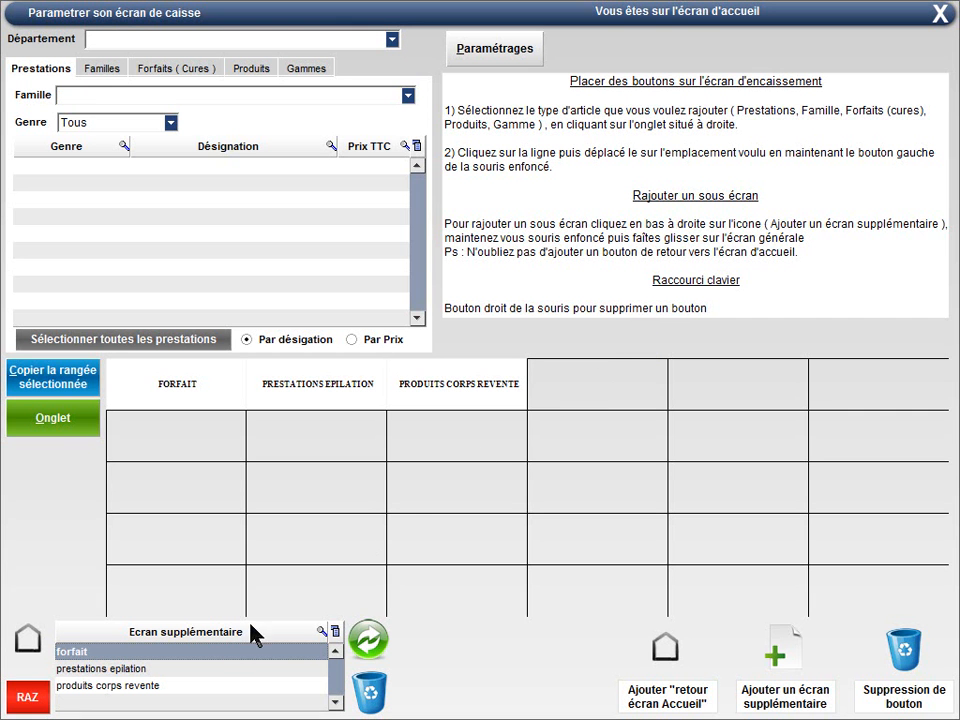